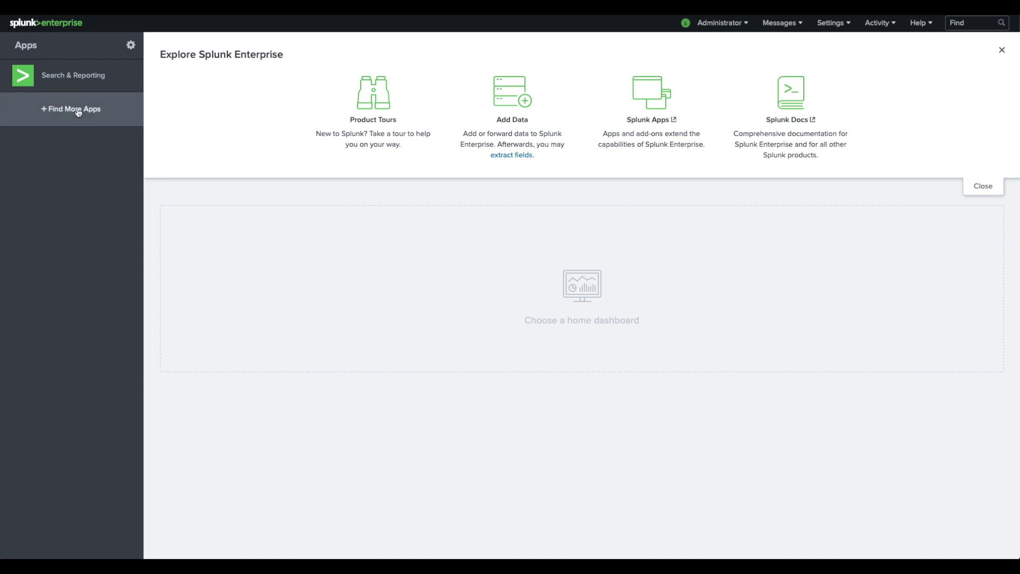
- Open '+ Find More Apps' from the home page's Apps sidebar
left_click(78, 112)
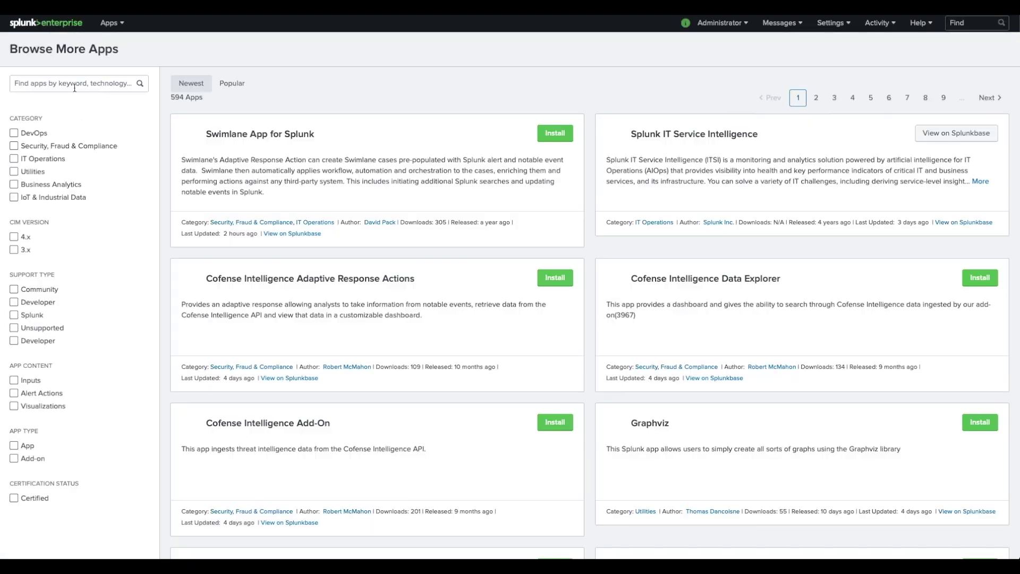
- Search the app catalogue for 'rubrik' and start installing the Rubrik Splunk Add-On
left_click(73, 83)
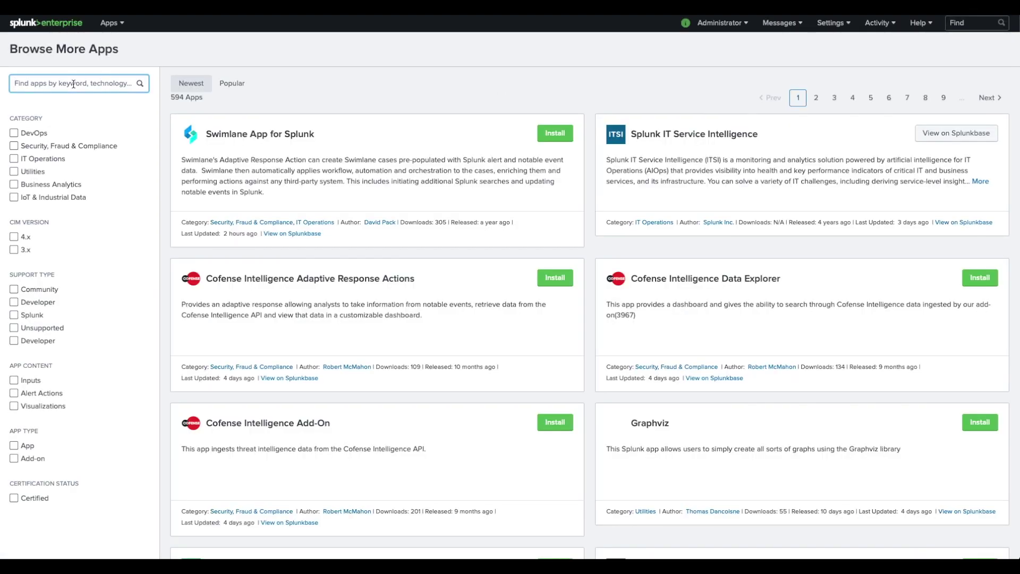
type("rubrik")
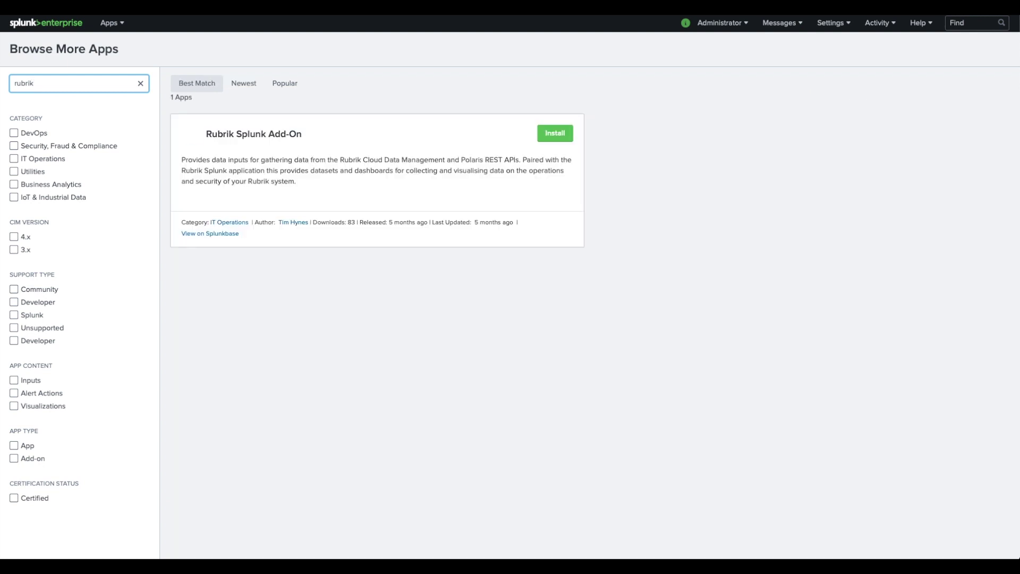
left_click(555, 133)
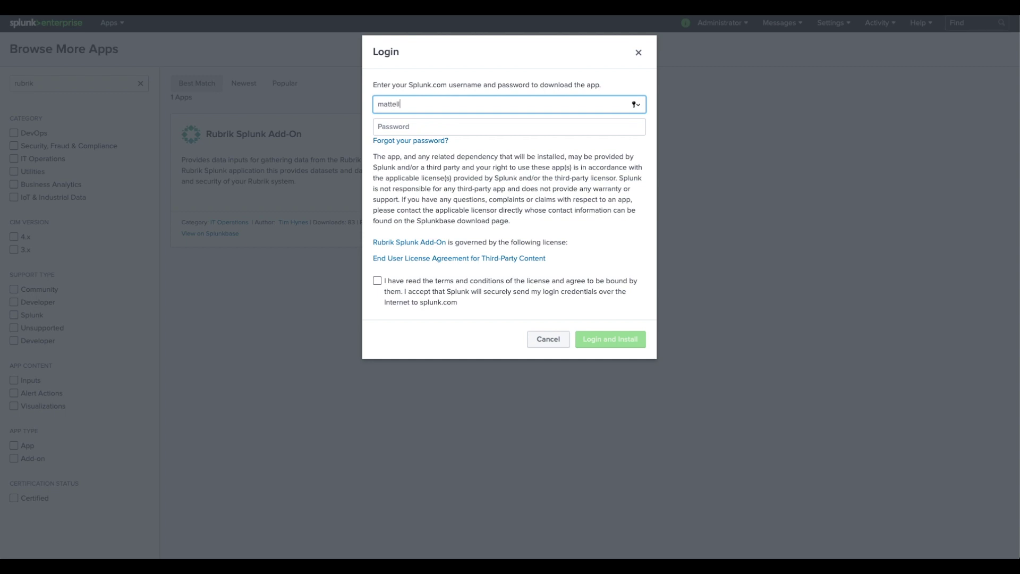
- Log in with the Splunk.com username and password, accept the licence, install, and restart Splunk
key("Tab")
type("••••••••••••")
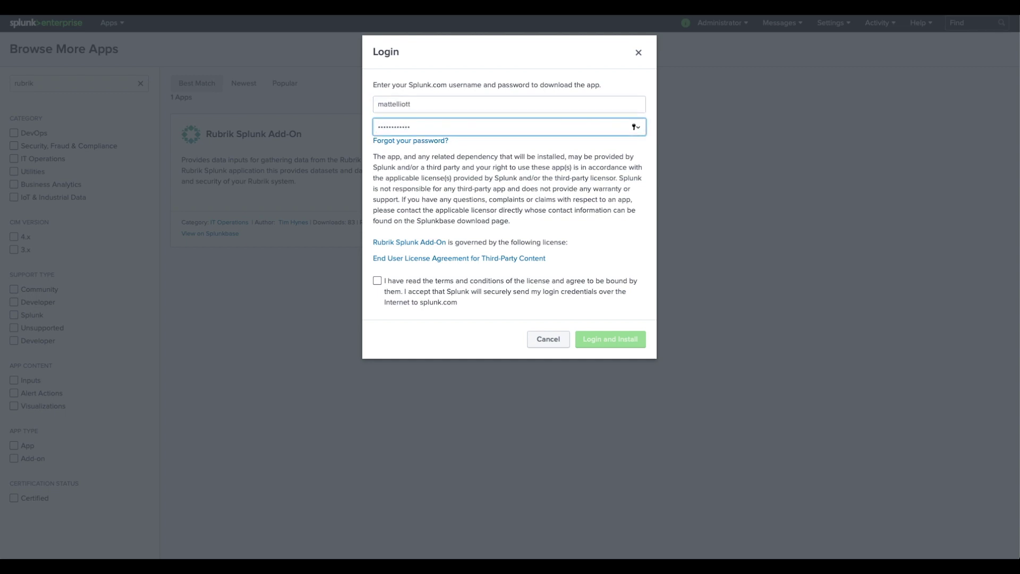
left_click(377, 281)
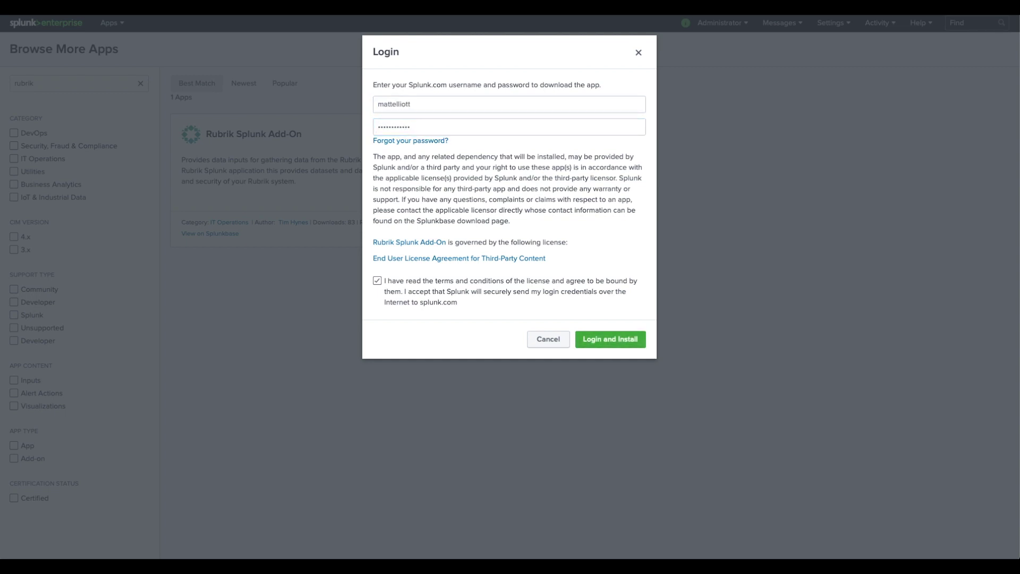
key("Return")
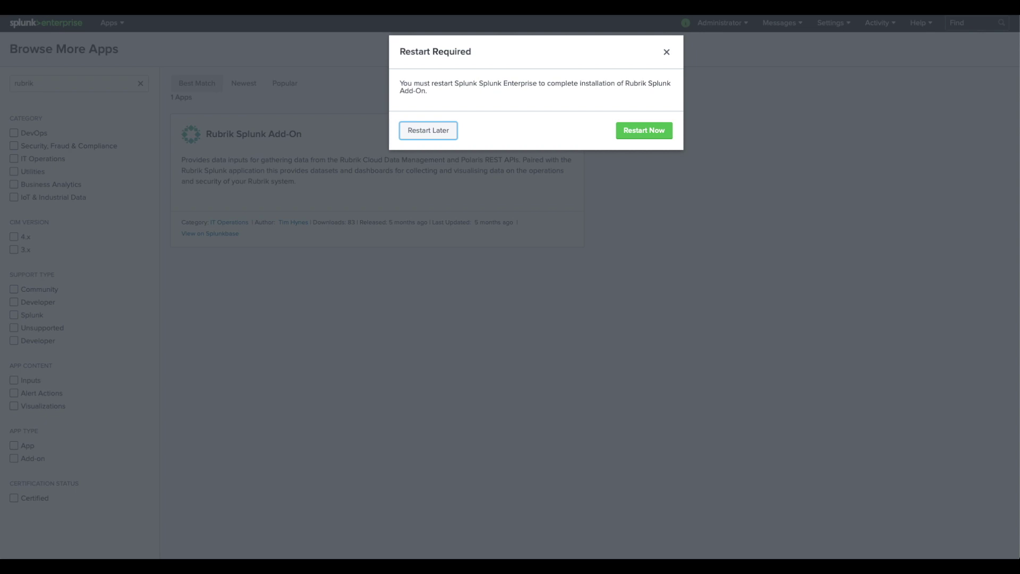
left_click(644, 130)
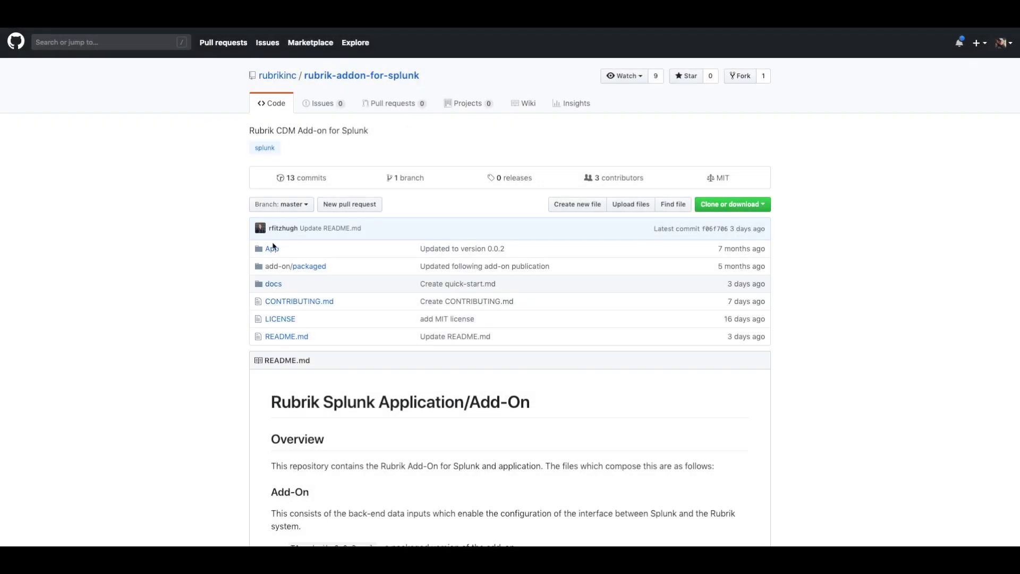
- Download Rubrik.spl from the repository's App folder and save it to Downloads
left_click(272, 249)
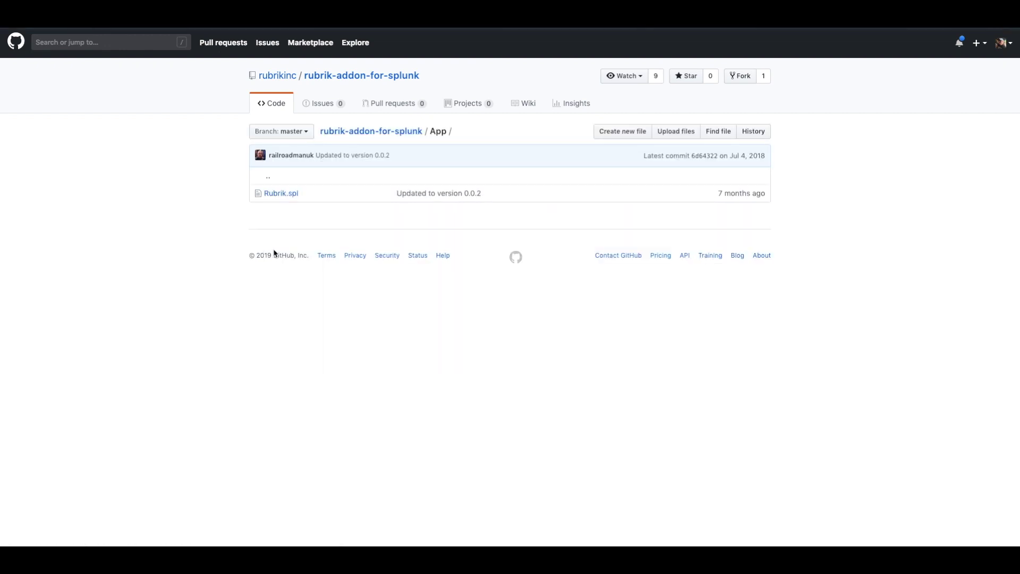
left_click(282, 193)
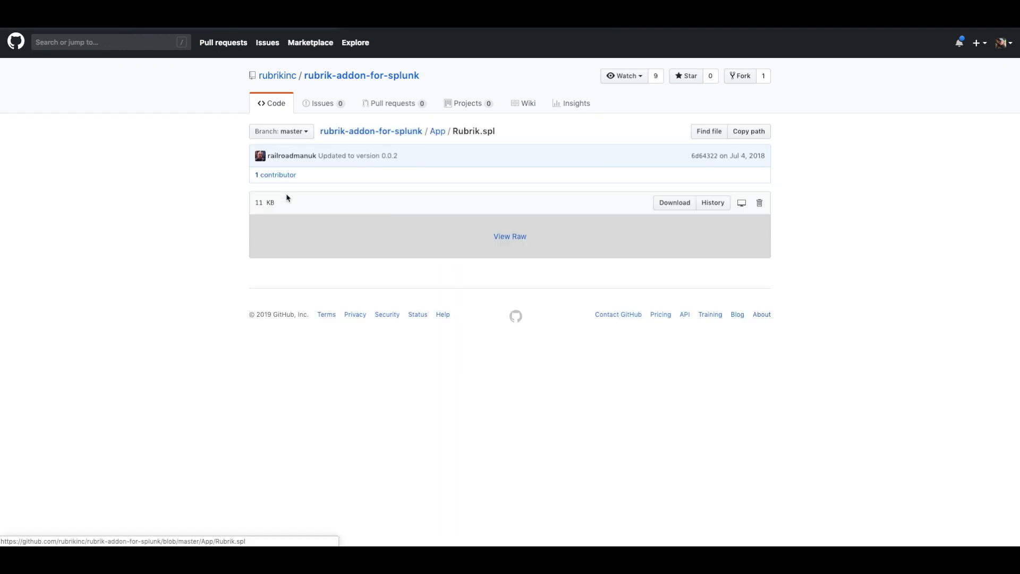
left_click(663, 205)
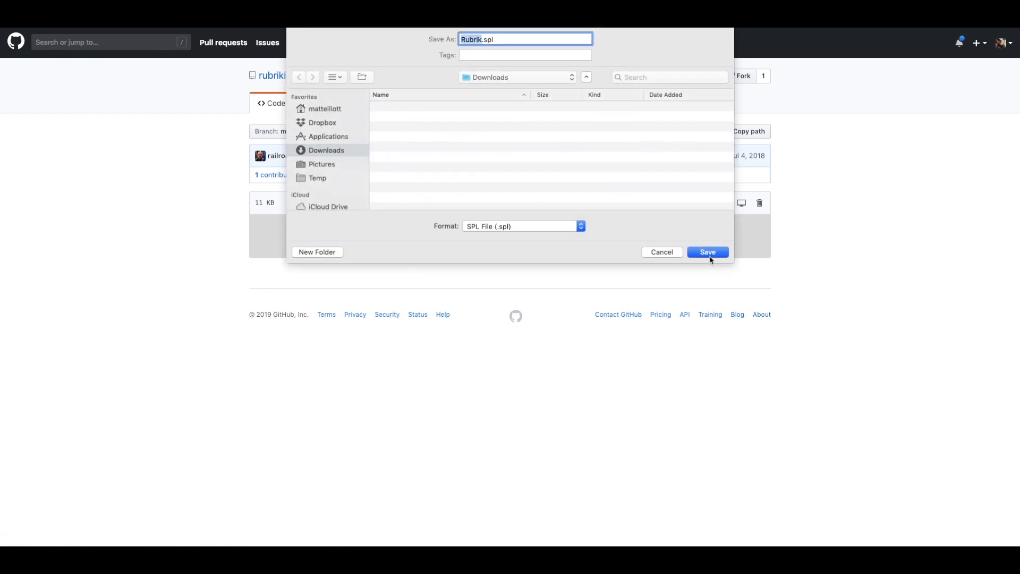
left_click(710, 257)
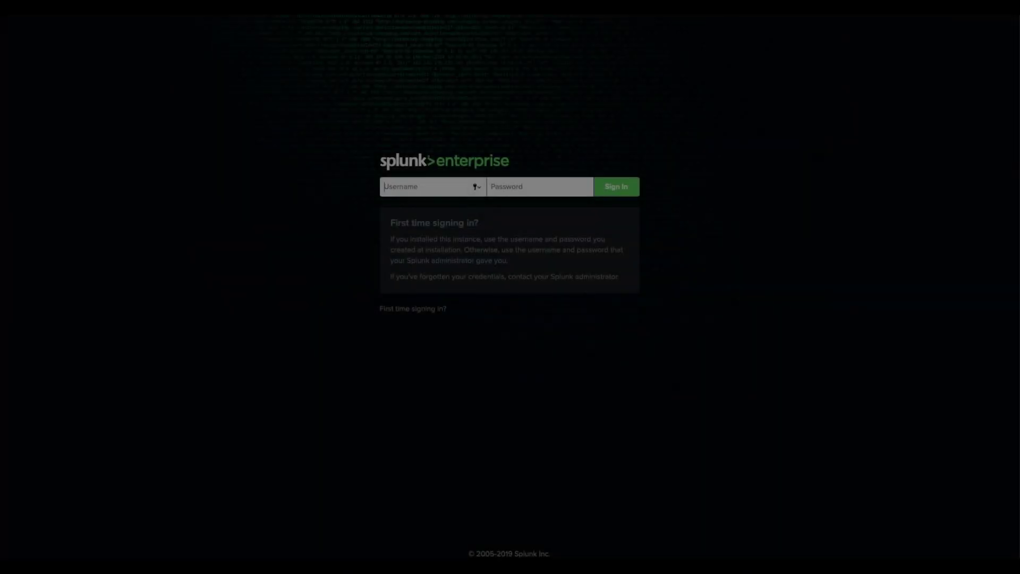
- Sign in to Splunk with the administrator account credentials
type("administrator")
key("Tab")
type("•••••••••")
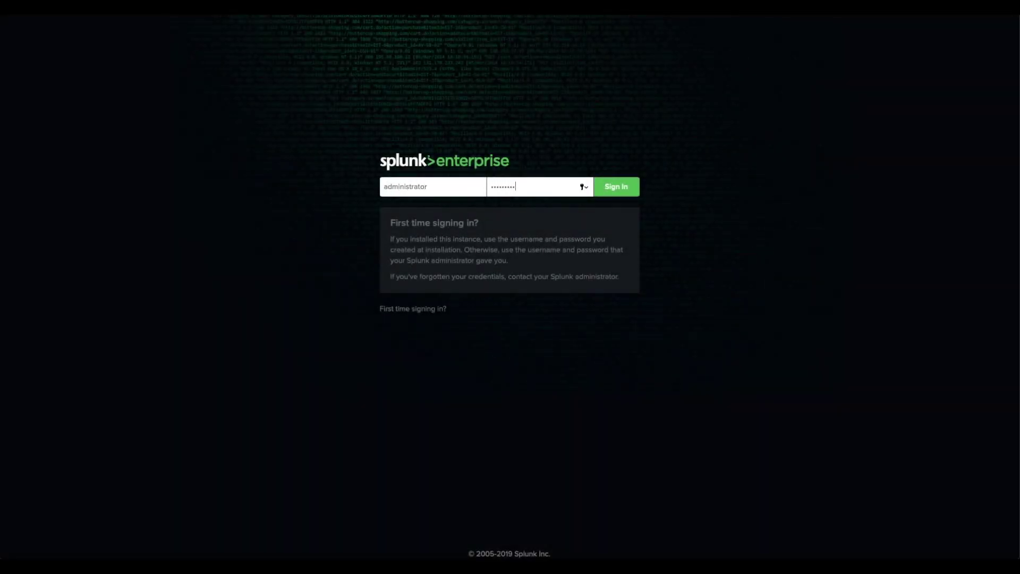
key("Return")
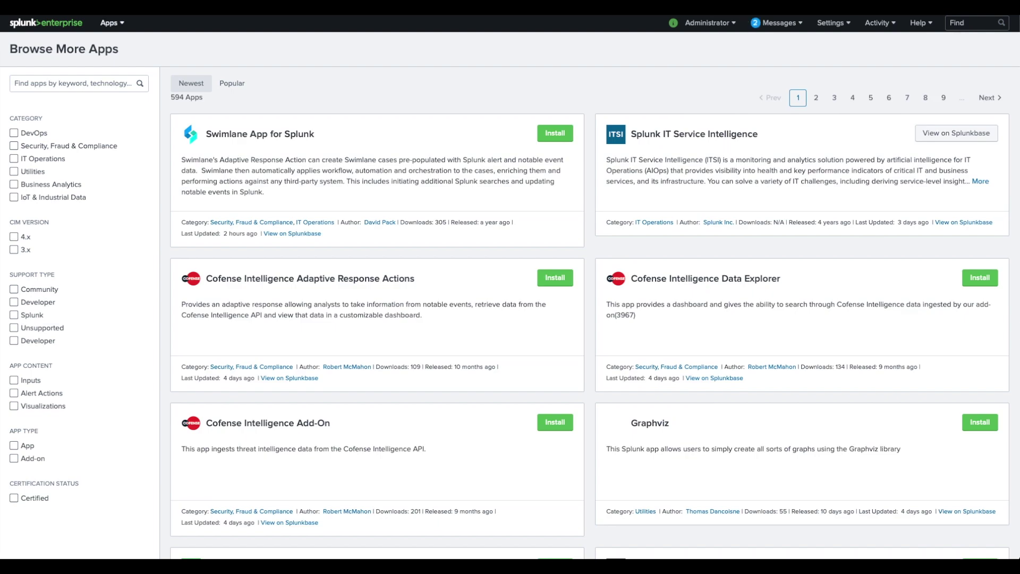
- Install the app from file via Manage Apps, uploading Rubrik.spl from Downloads
left_click(111, 22)
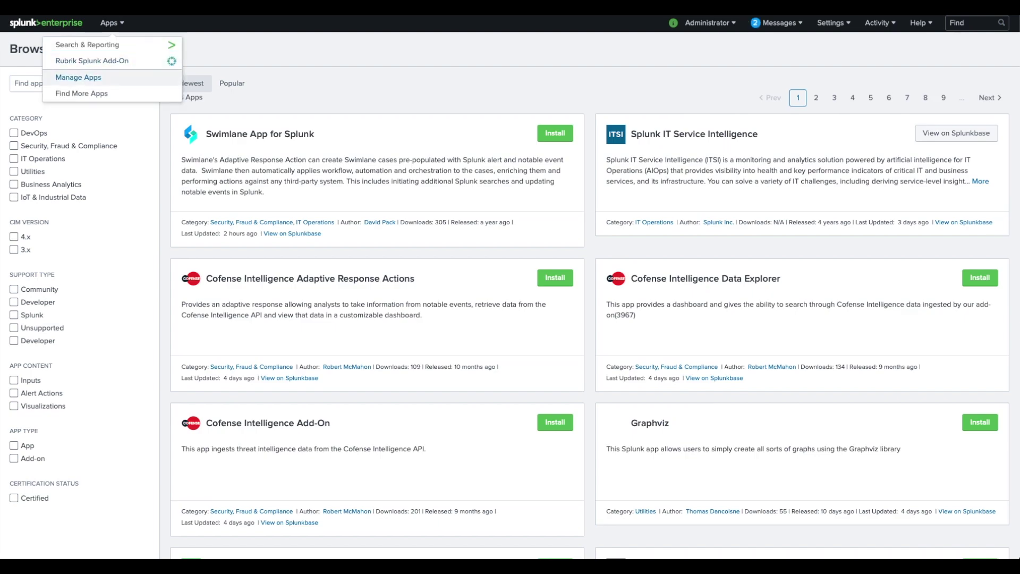
left_click(78, 77)
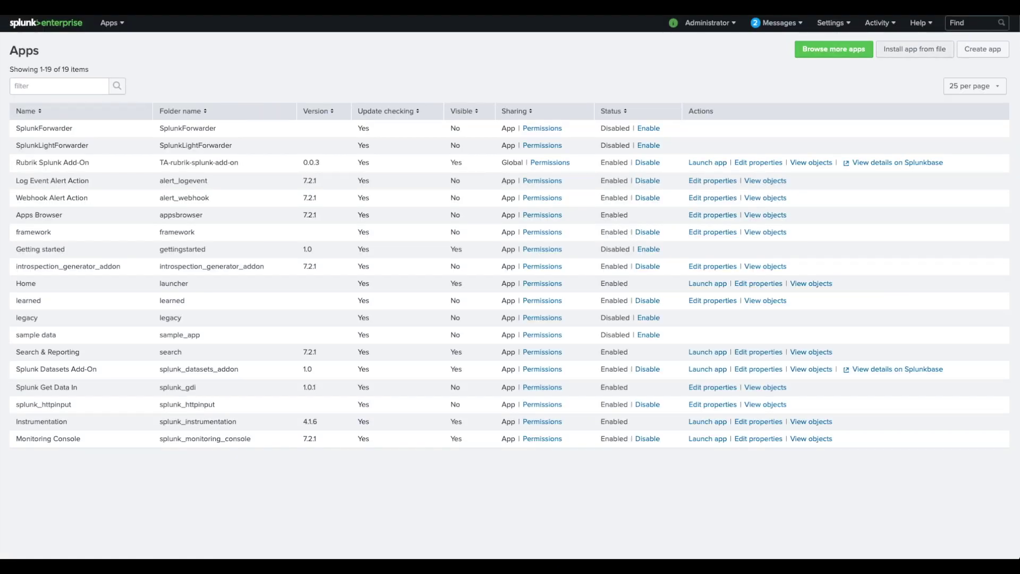
left_click(915, 49)
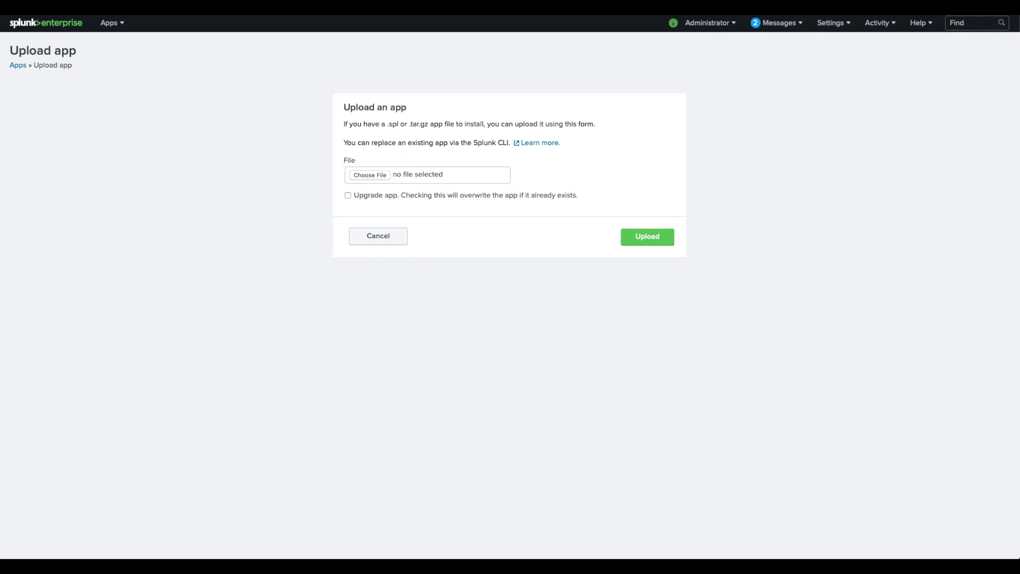
left_click(370, 174)
left_click(336, 111)
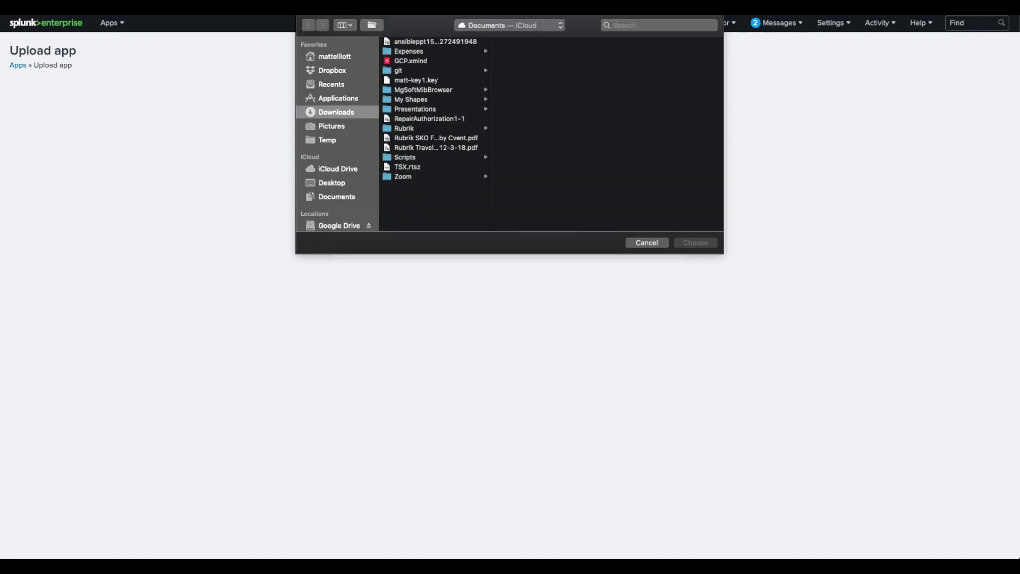
left_click(409, 42)
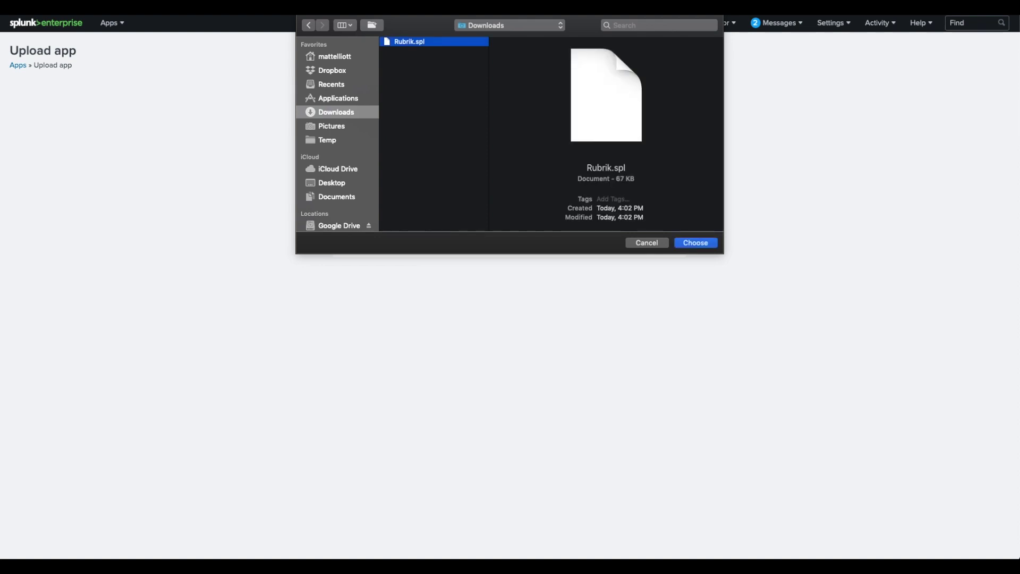
key("Return")
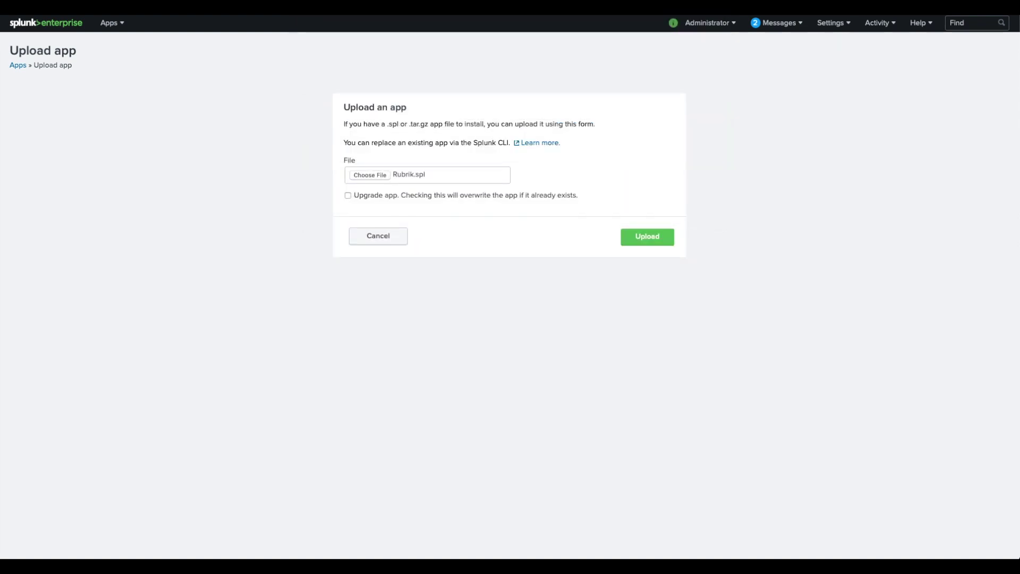
left_click(647, 236)
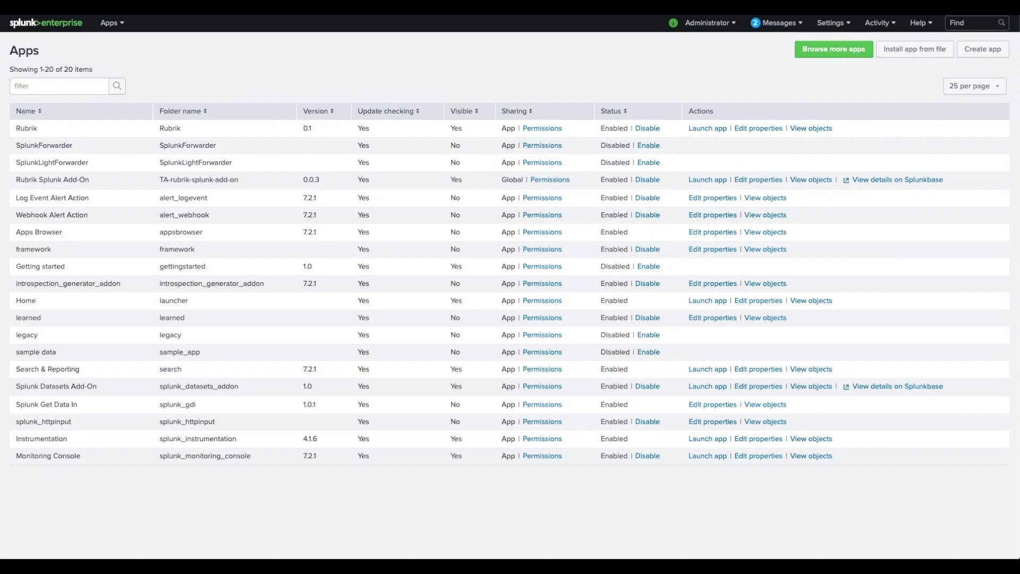
- In the add-on's configuration, add account Cluster_A with its username and password
left_click(707, 180)
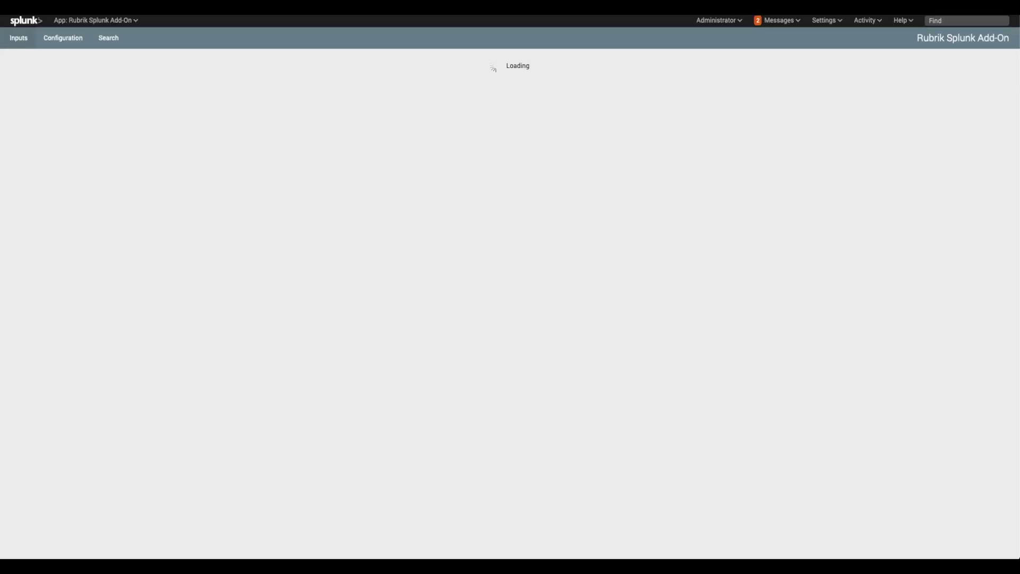
left_click(62, 37)
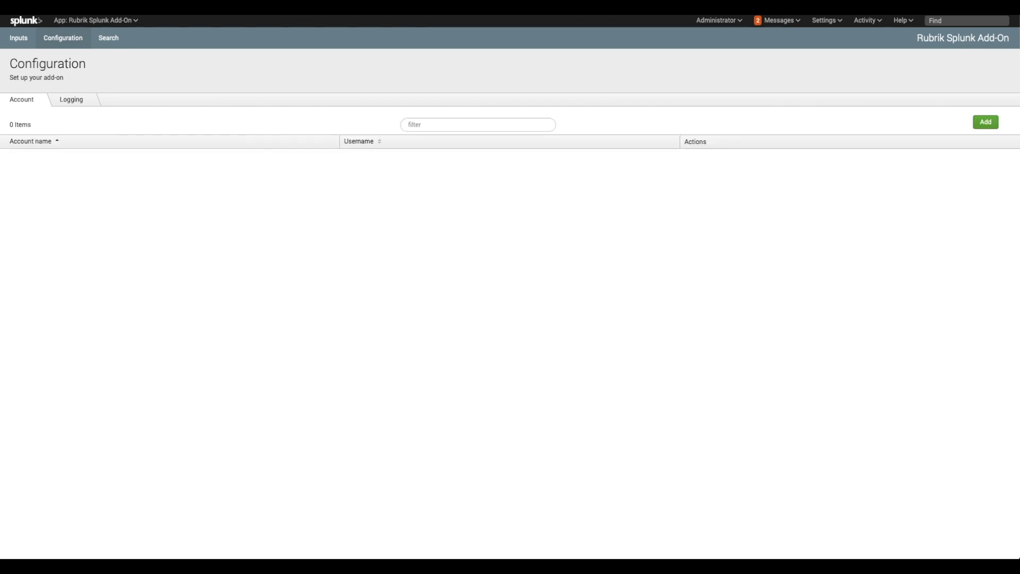
left_click(985, 122)
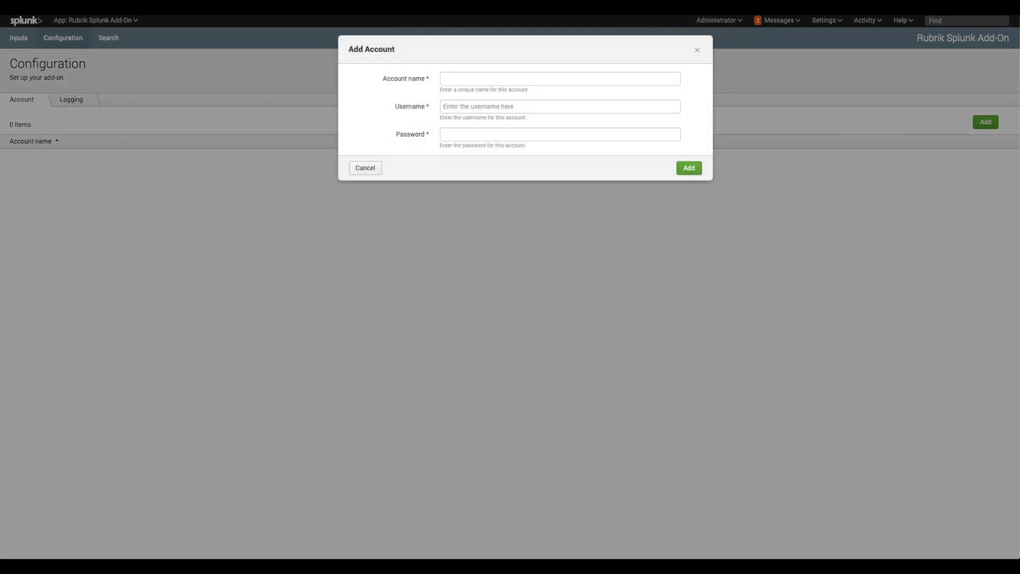
type("Cluster_A")
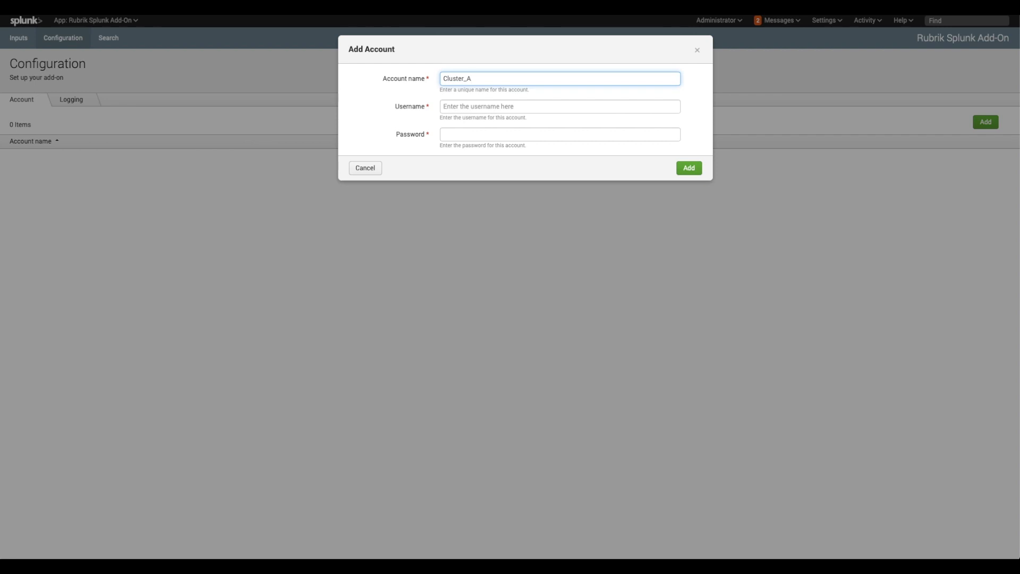
left_click(443, 106)
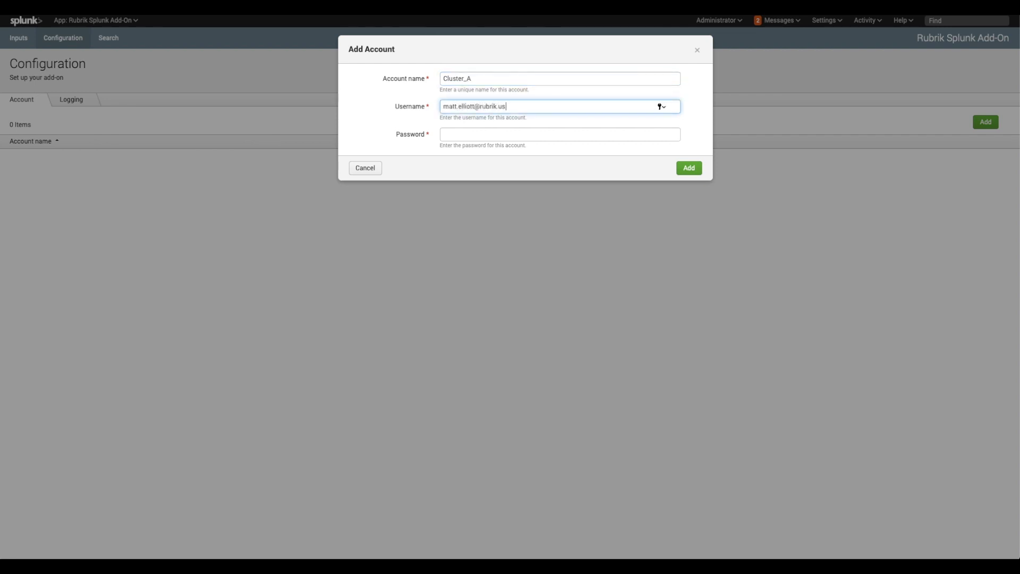
left_click(660, 134)
key("ctrl+v")
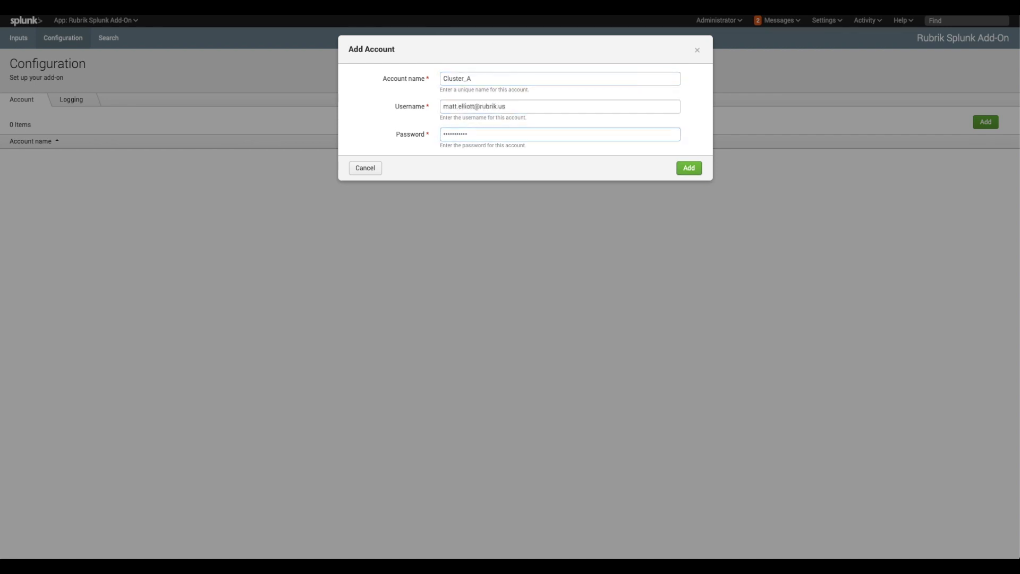
left_click(690, 167)
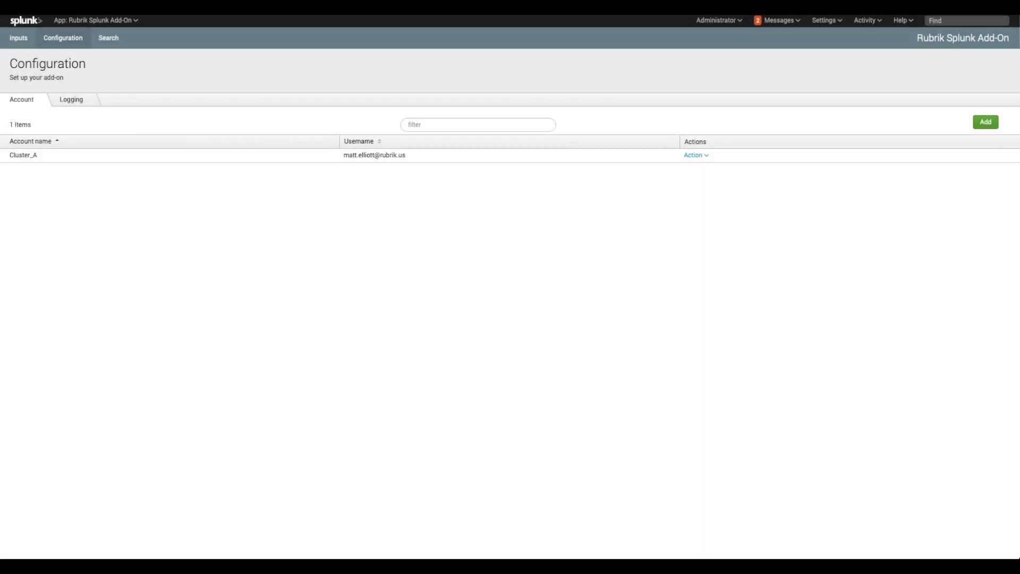
- Add a second account Cluster_B with the same credentials, then view the Logging settings
left_click(986, 122)
type("Cluster_B")
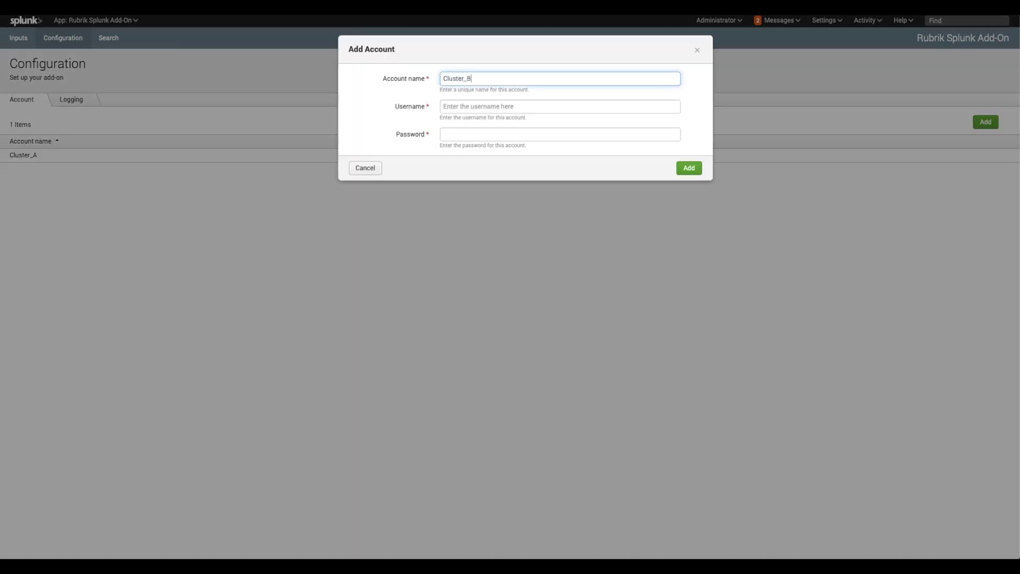
left_click(444, 107)
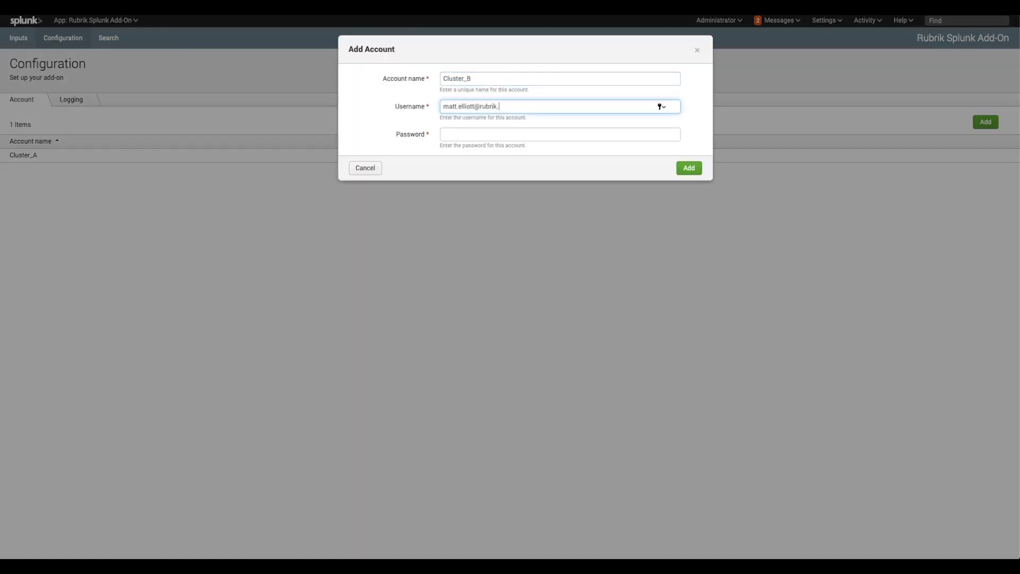
left_click(661, 134)
key("ctrl+v")
left_click(689, 168)
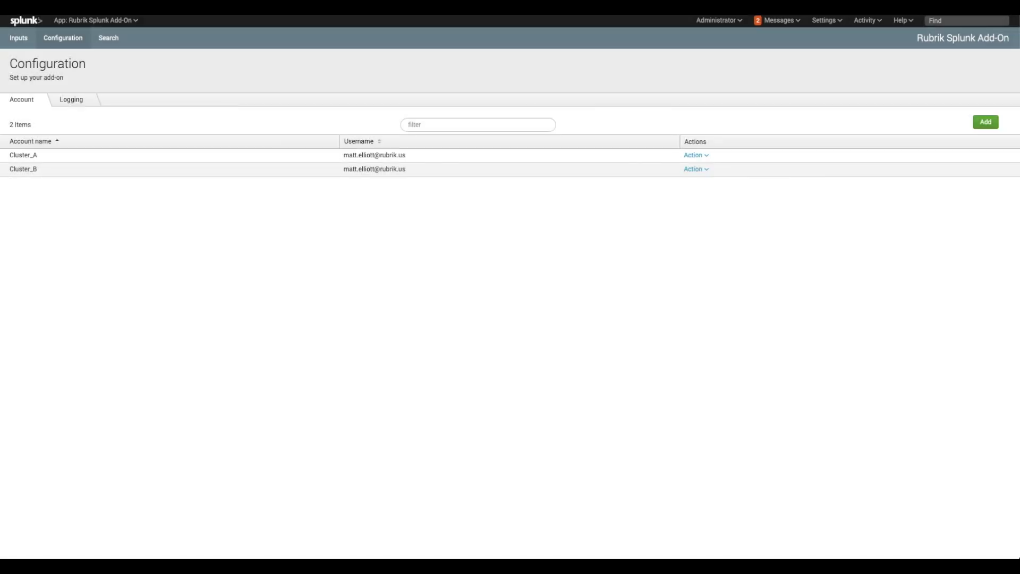
left_click(72, 99)
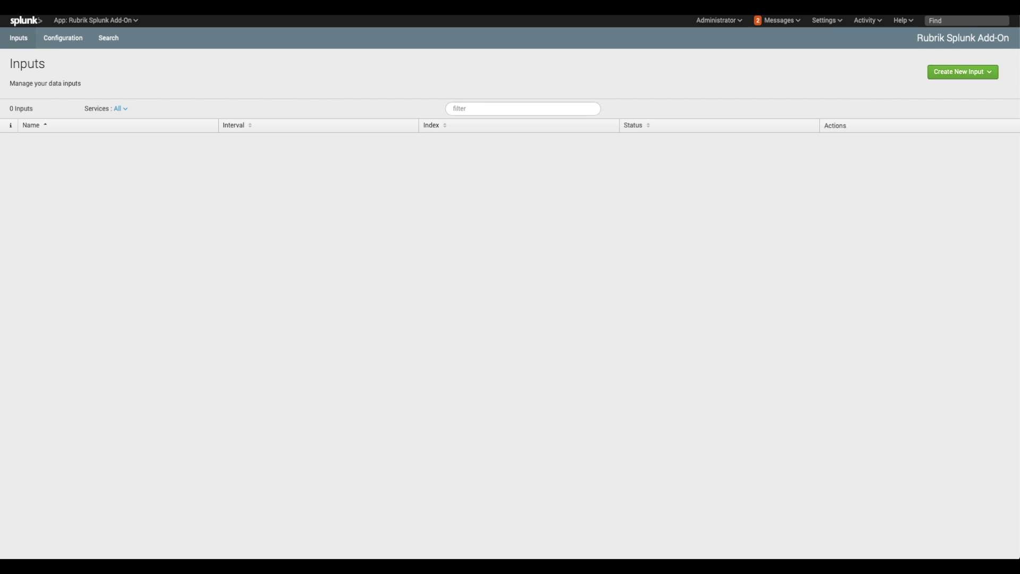
- Open Create New Input to list the available Rubrik input types
left_click(963, 72)
- Create ClusterA_runway_remaining: interval 3600, index main, account Cluster_A, node 192.168.150.111
left_click(949, 95)
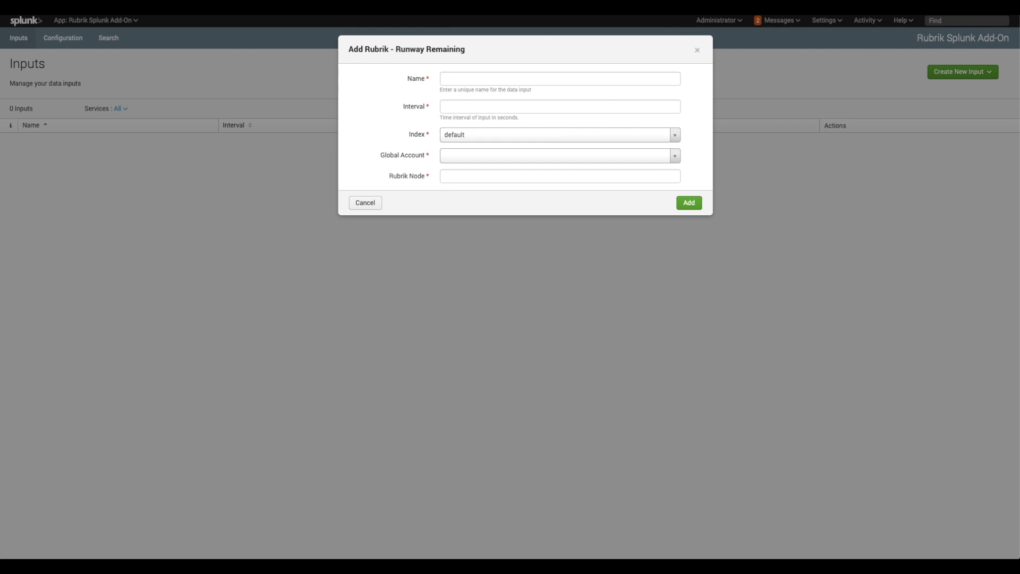
left_click(560, 79)
type("rubrik_runway_remaining")
left_click_drag(460, 79, 443, 78)
type("cluster_runway_remaining")
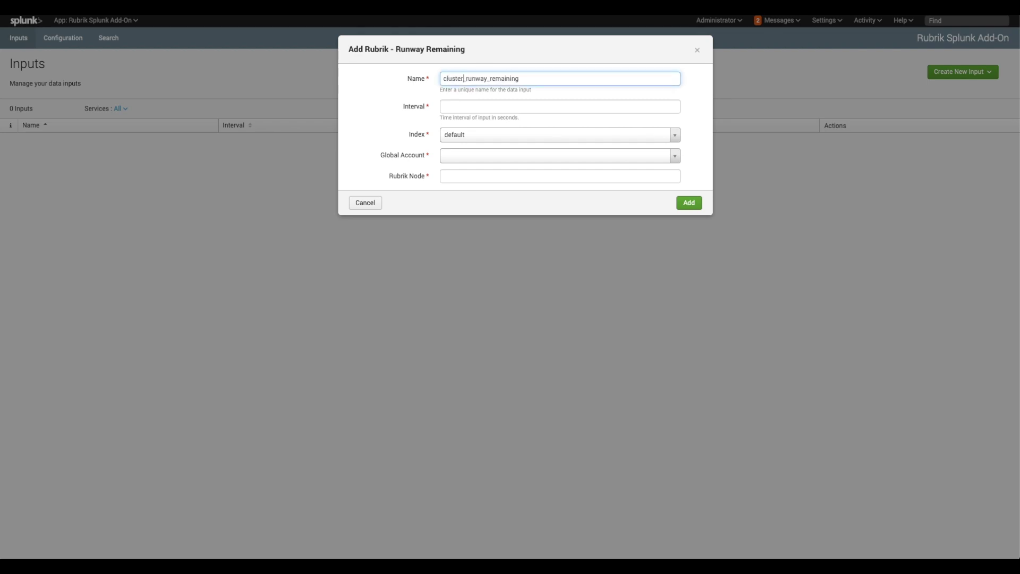
key("BackSpace")
type("C")
type("A")
left_click(560, 106)
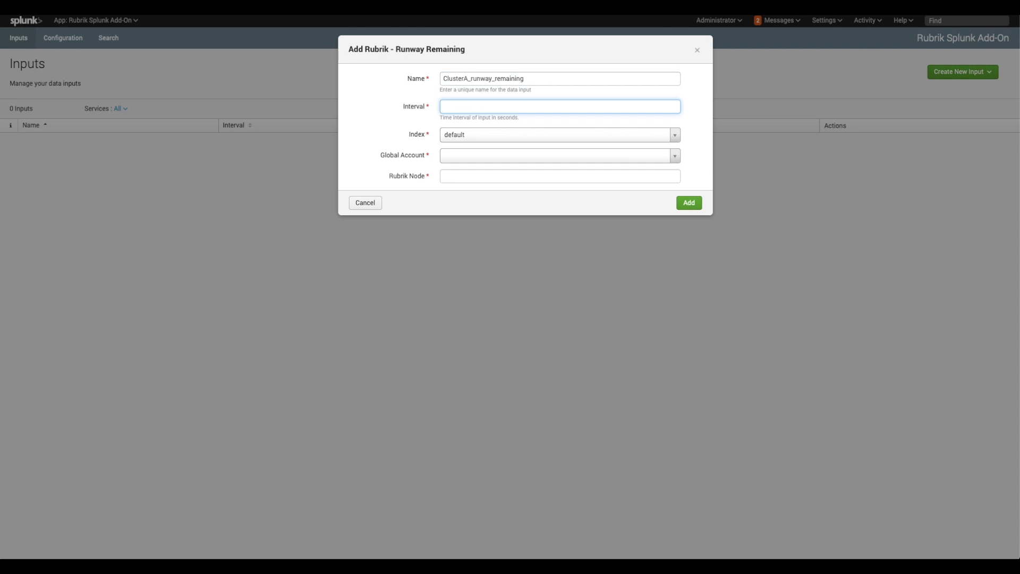
type("3600")
key("Tab")
key("Down")
key("Return")
key("Tab")
key("Down")
key("Return")
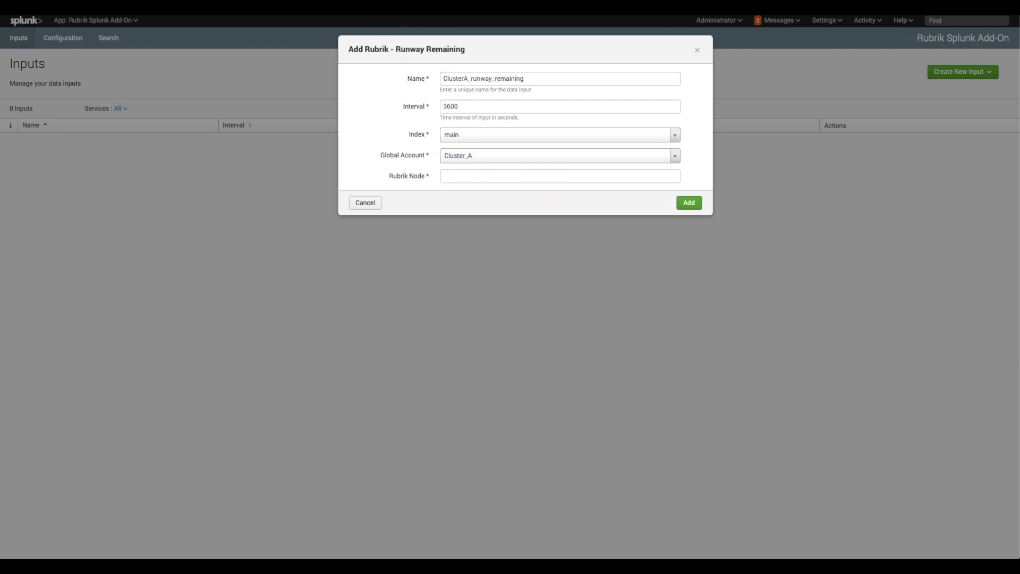
key("Tab")
type("192.168.150.111")
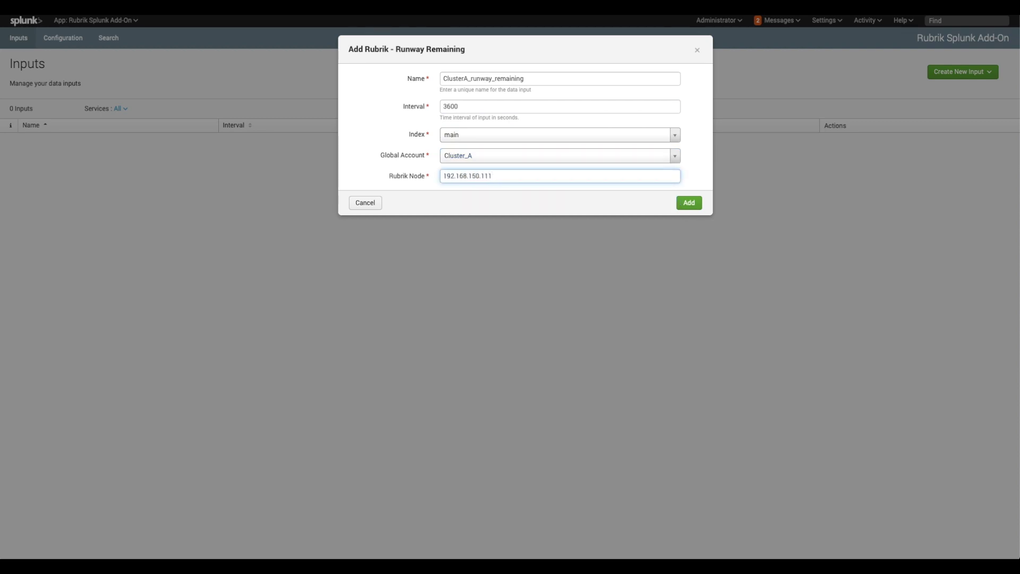
key("Return")
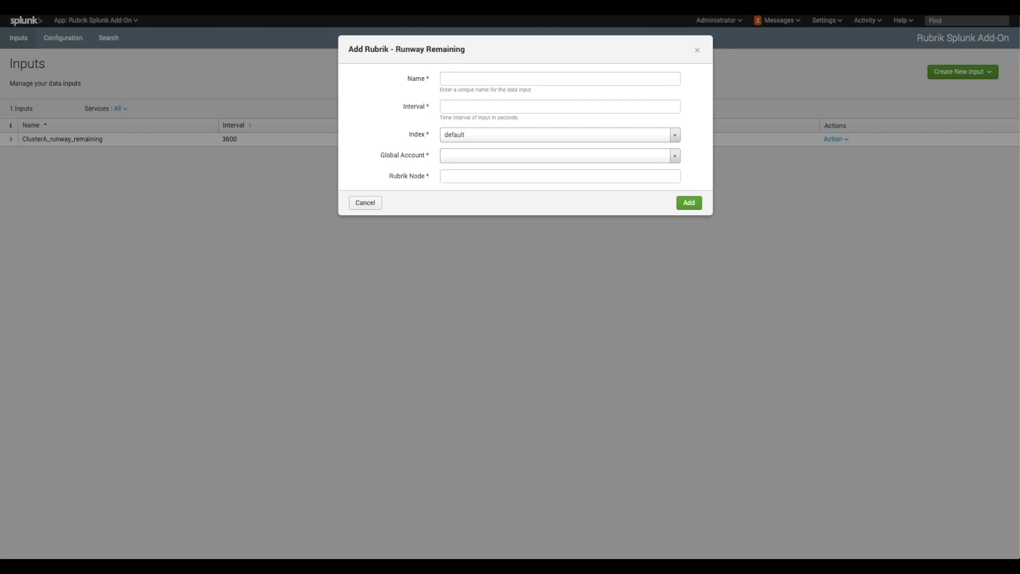
- Add ClusterB_runway_remaining with interval 3600, account Cluster_B and node 192.168.150.121
type("ClusterB_runway_remaining")
key("Tab")
type("3600")
- Add ClusterA_storage_summary and ClusterB_storage_summary inputs, interval 600, on nodes 192.168.150.111 and .121
key("Tab")
key("Down")
key("Return")
type("192.168.150.121")
key("Return")
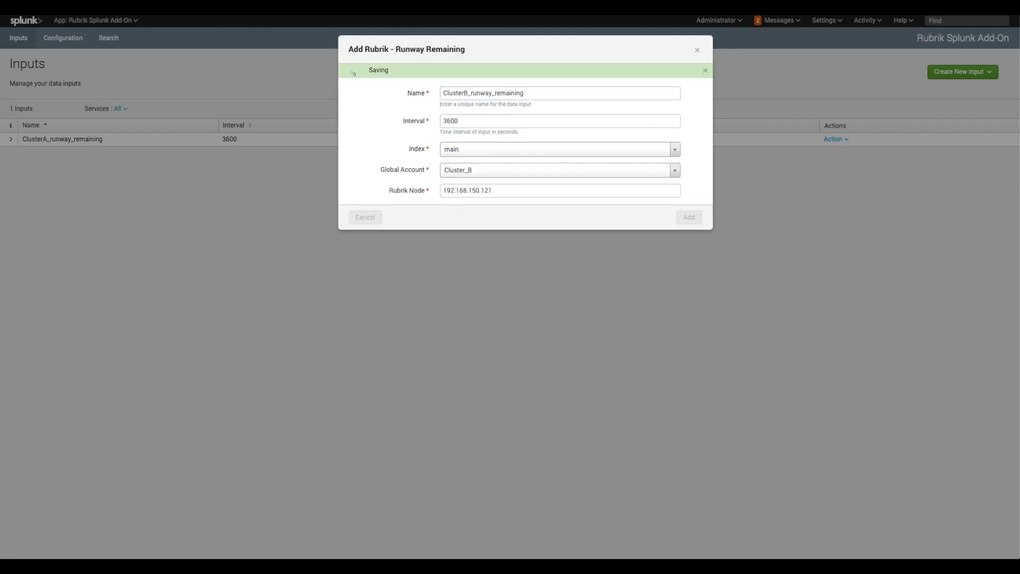
type("ClusterA_storage_summar")
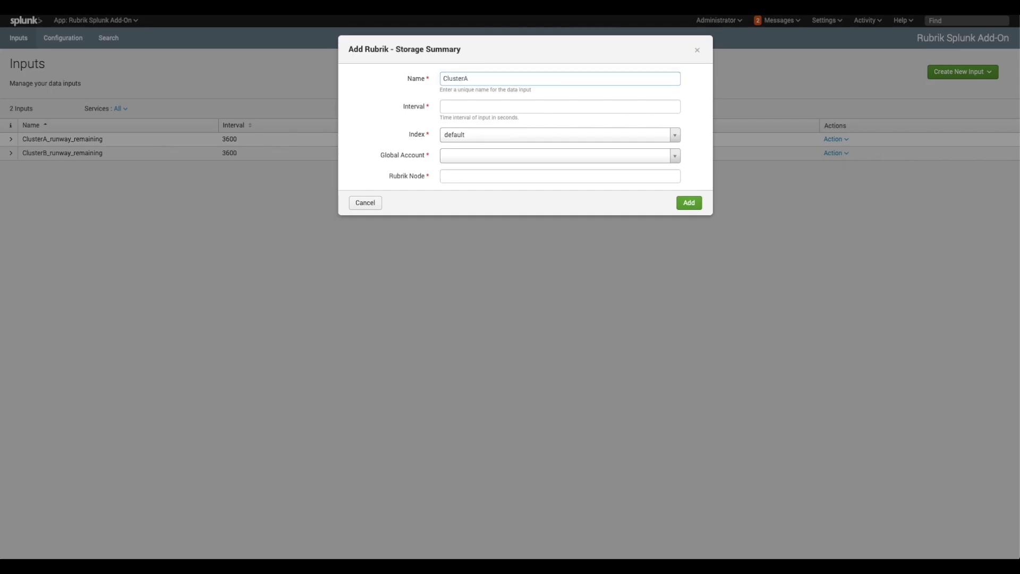
key("Tab")
type("600")
key("Tab")
key("Tab")
key("Down")
key("Return")
type("192.168.150.111")
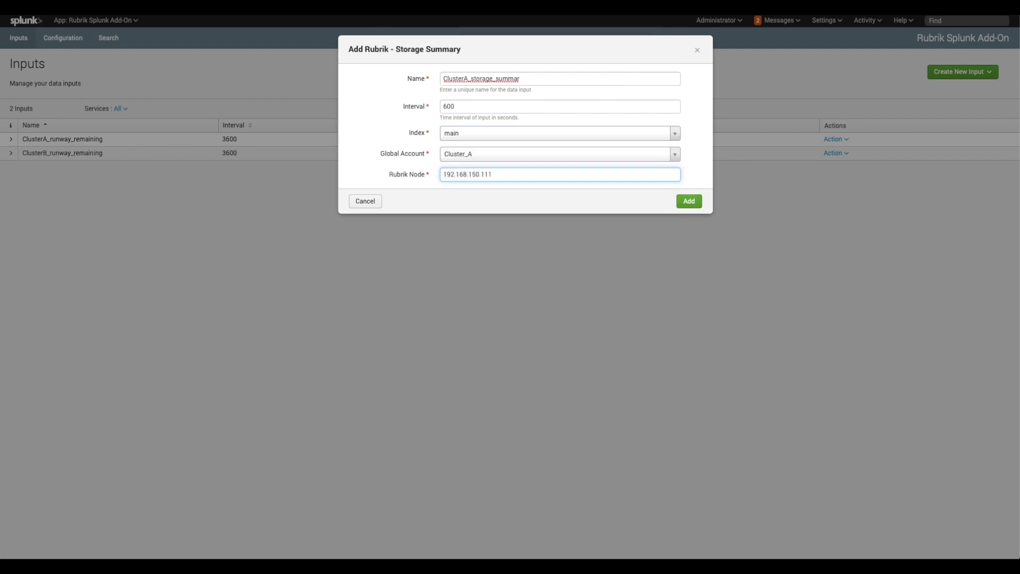
key("Return")
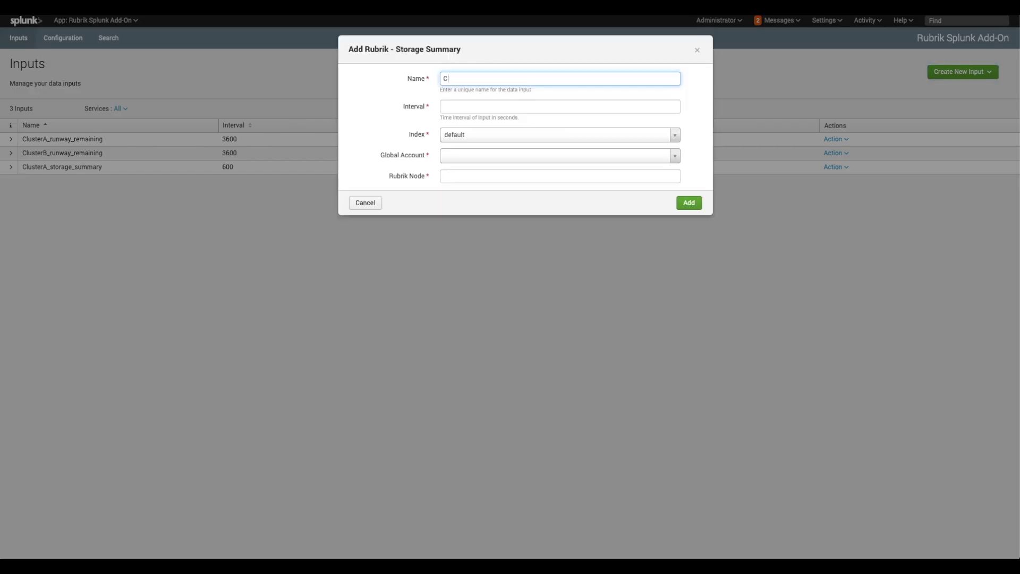
type("ClusterB_storage_summary")
key("Tab")
type("600")
key("Tab")
key("Tab")
key("Down")
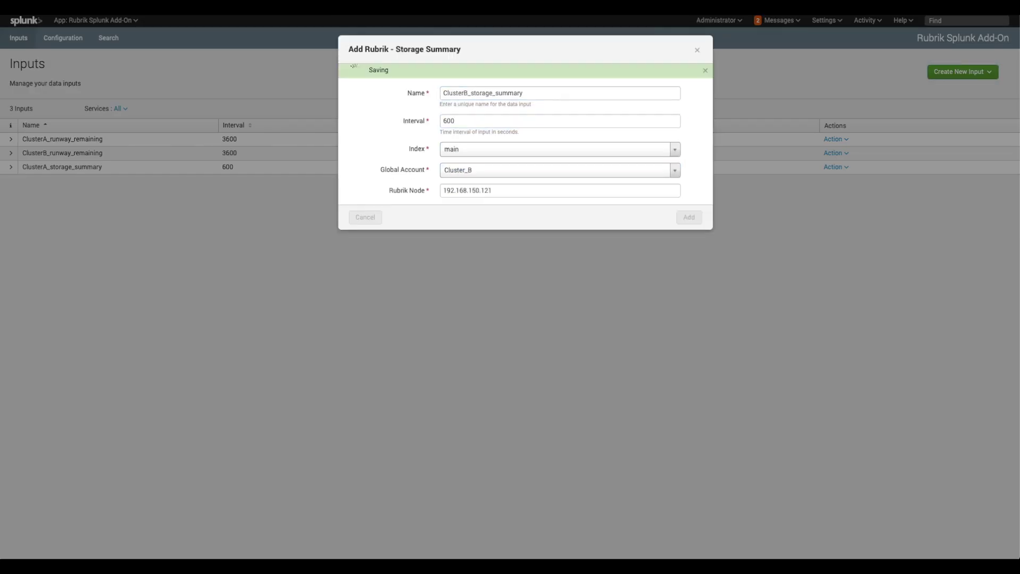
- Add ClusterA_cluster_io_stats and ClusterB_cluster_io_stats inputs, interval 60, on nodes 192.168.150.111 and .121
type("ClusterA_cluster_io_stats")
key("Tab")
type("60192.168.150.111")
key("Return")
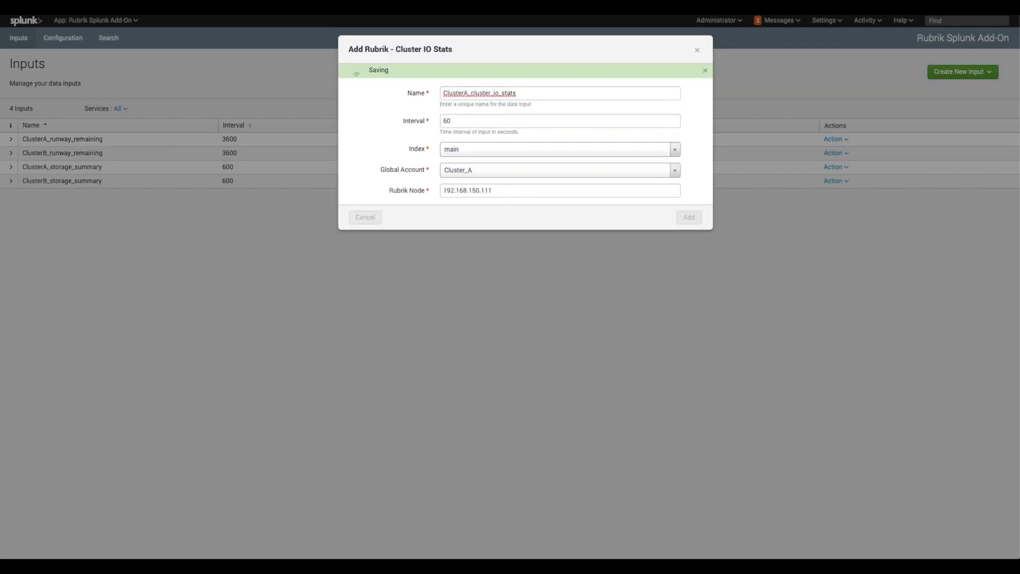
type("ClusterB_cluster_io_stats")
- Create the ClusterA_event_feed input with interval 300 on node 192.168.150.111
key("Tab")
type("60192.168.150.121")
key("Return")
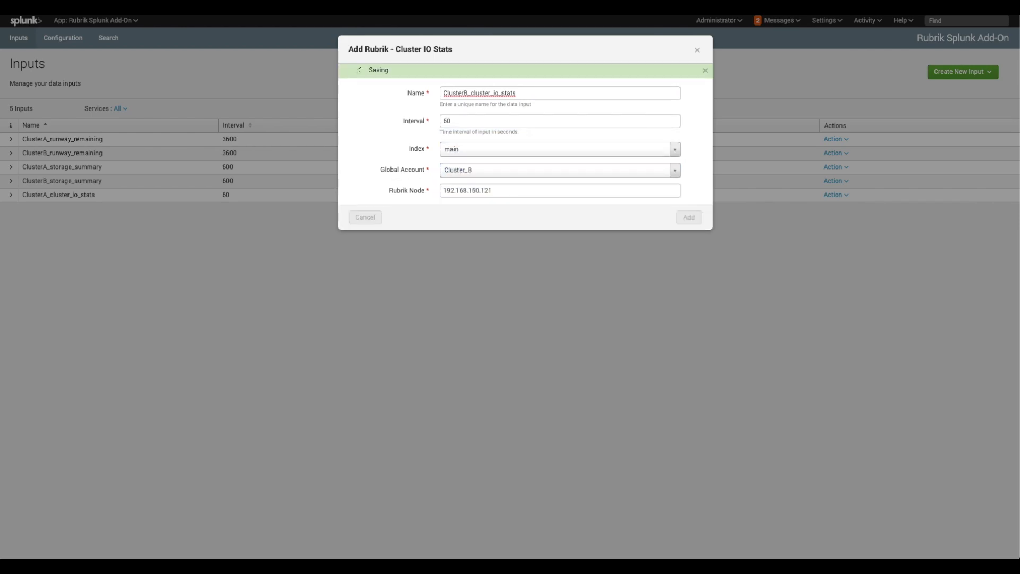
left_click(963, 71)
left_click(956, 151)
type("ClusterA_event_feed")
- Create the ClusterB_event_feed input with interval 300, account Cluster_B, node 192.168.150.121
key("Tab")
type("300")
left_click(560, 176)
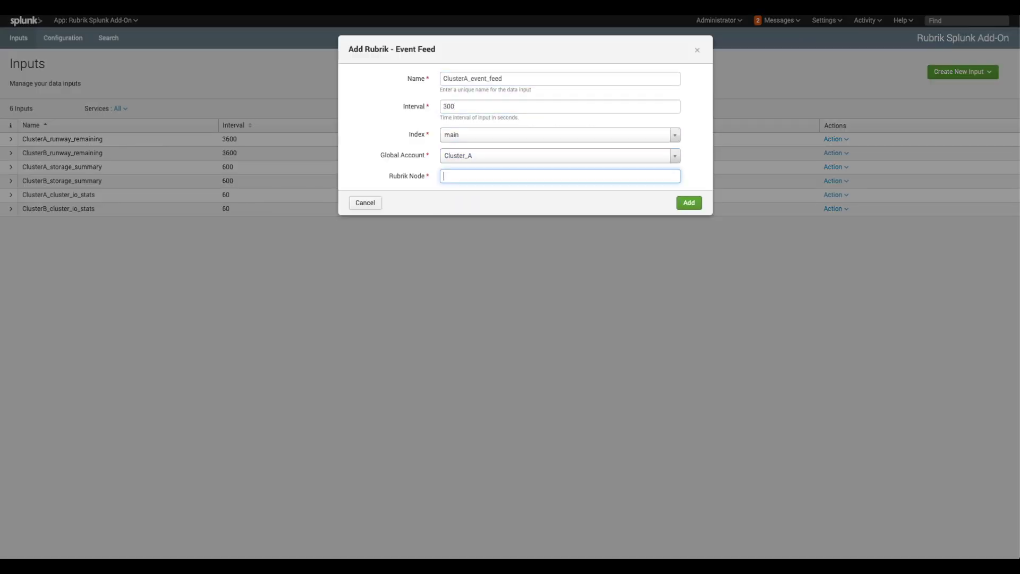
type("192.168.150.111")
key("Return")
left_click(963, 72)
left_click(957, 151)
type("ClusterB_event_feed")
key("Tab")
type("300")
left_click(560, 156)
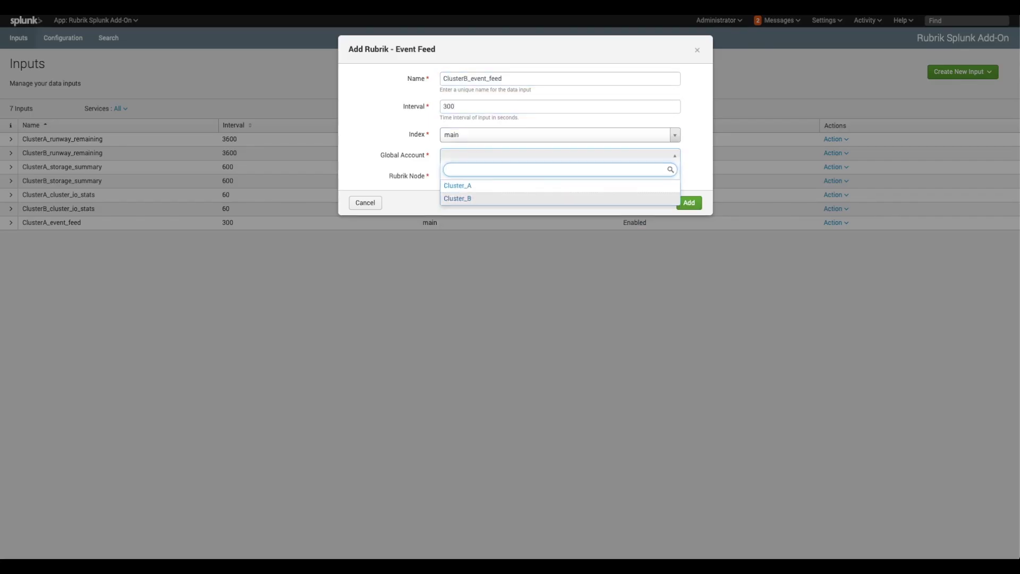
left_click(458, 198)
left_click(560, 176)
type("192.168.150.121")
key("Return")
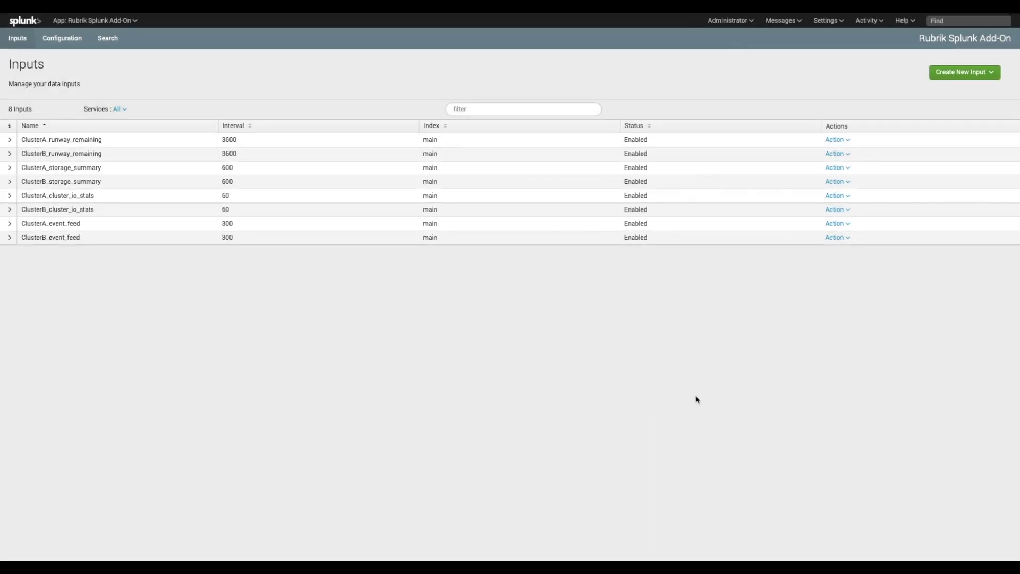
- Go to Search, switch to the Rubrik app, and open its Datasets page
left_click(107, 42)
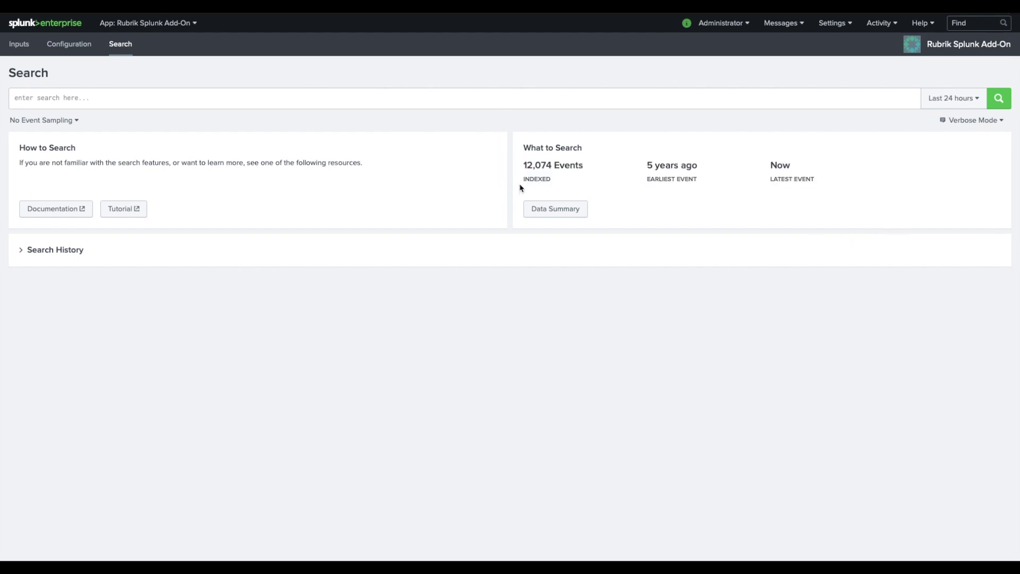
left_click(158, 27)
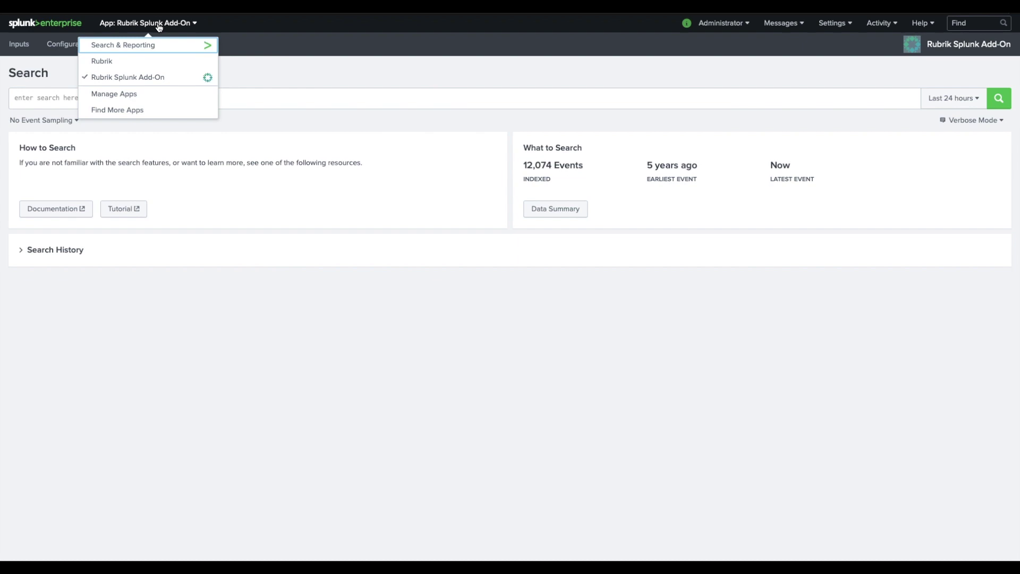
left_click(102, 61)
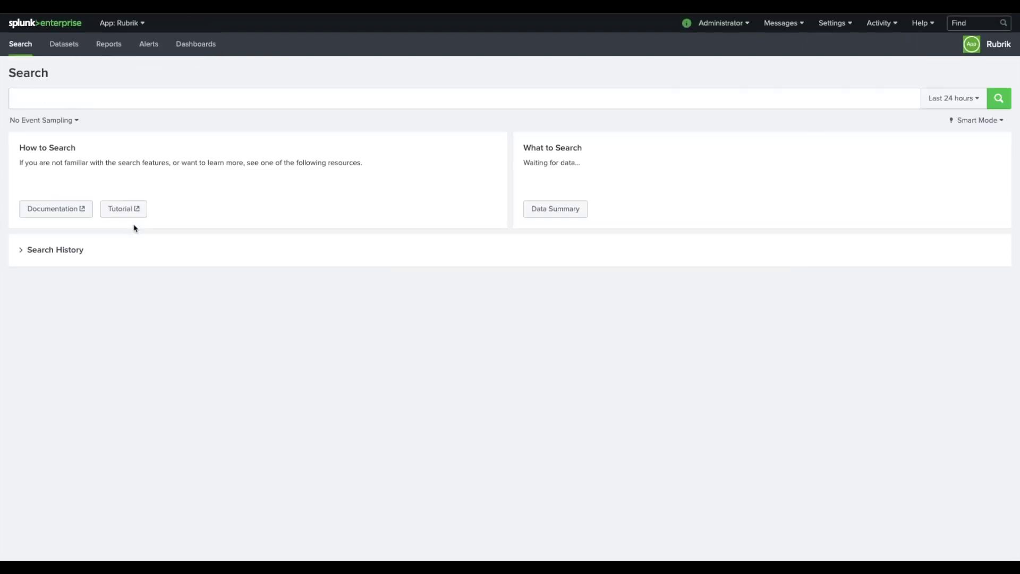
left_click(64, 45)
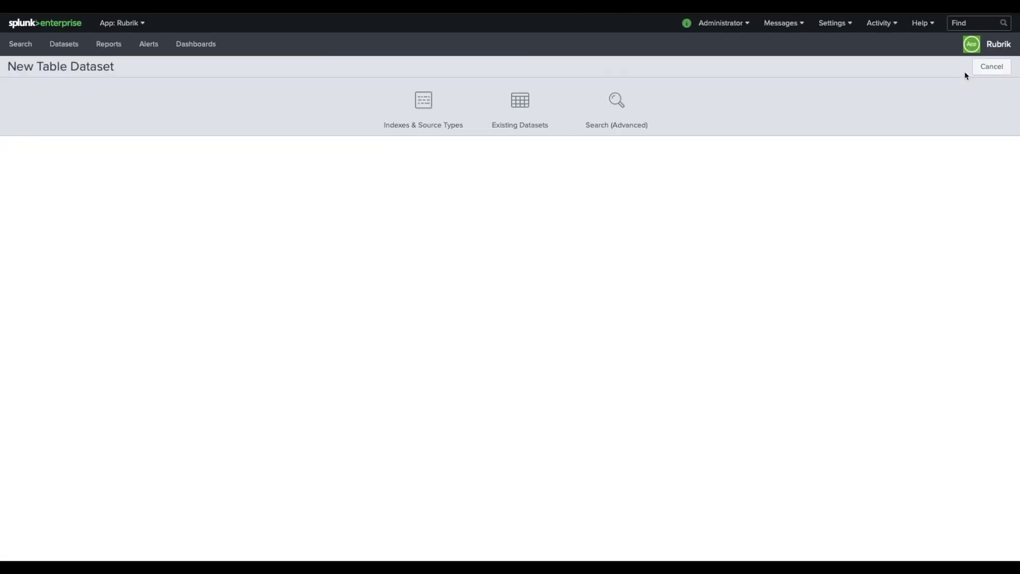
- Start a Search (Advanced) table from the pasted Backup eventfeed search and run it
left_click(606, 114)
left_click(320, 162)
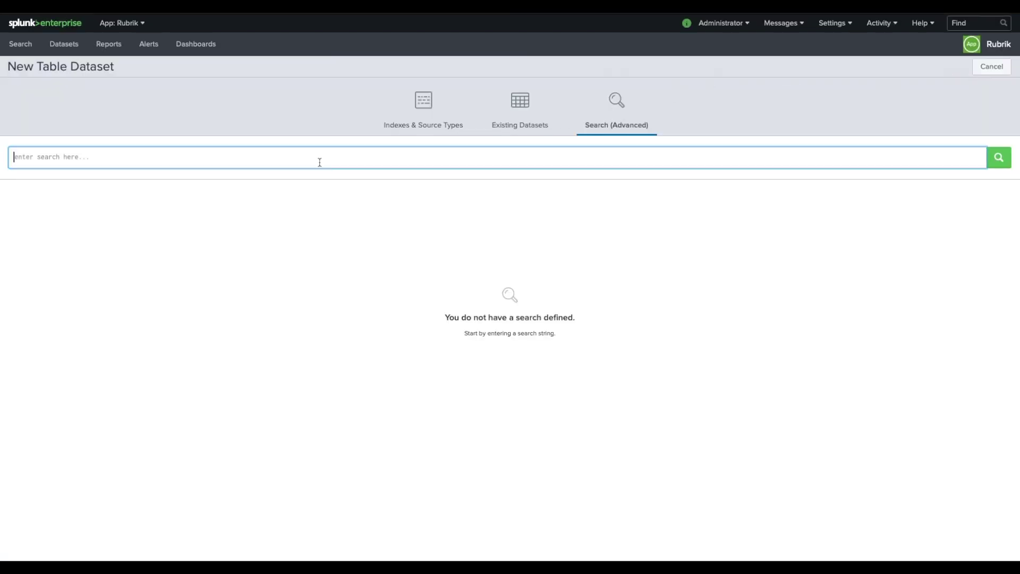
type("(index=\"main\") (sourcetype=\"rubrik:eventfeed\") | where eventType=\"Backup\" | eval _time = strptime(time, \"%a %b %d %H:%M:%S %Z %Y\") | dedup id")
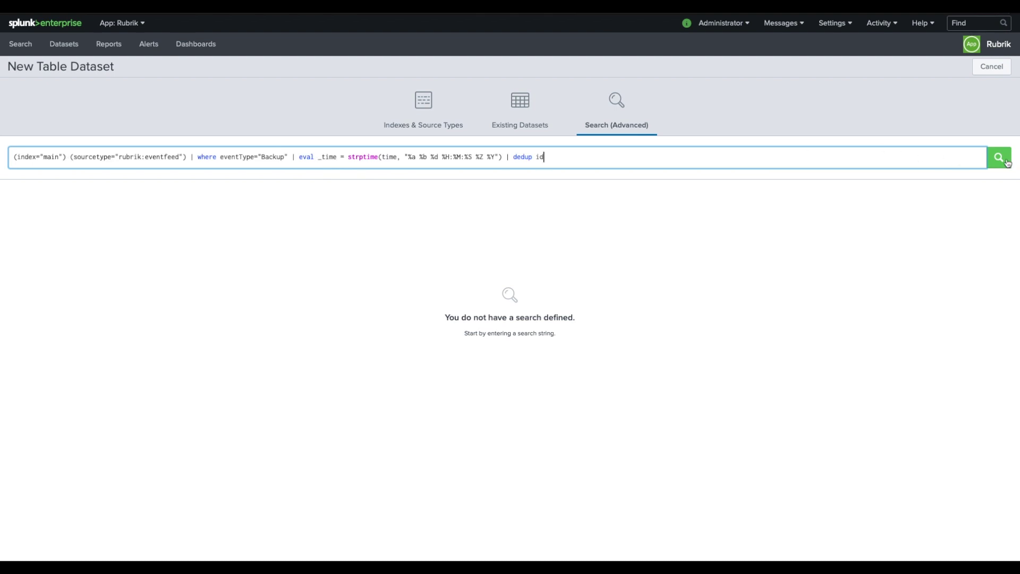
left_click(999, 157)
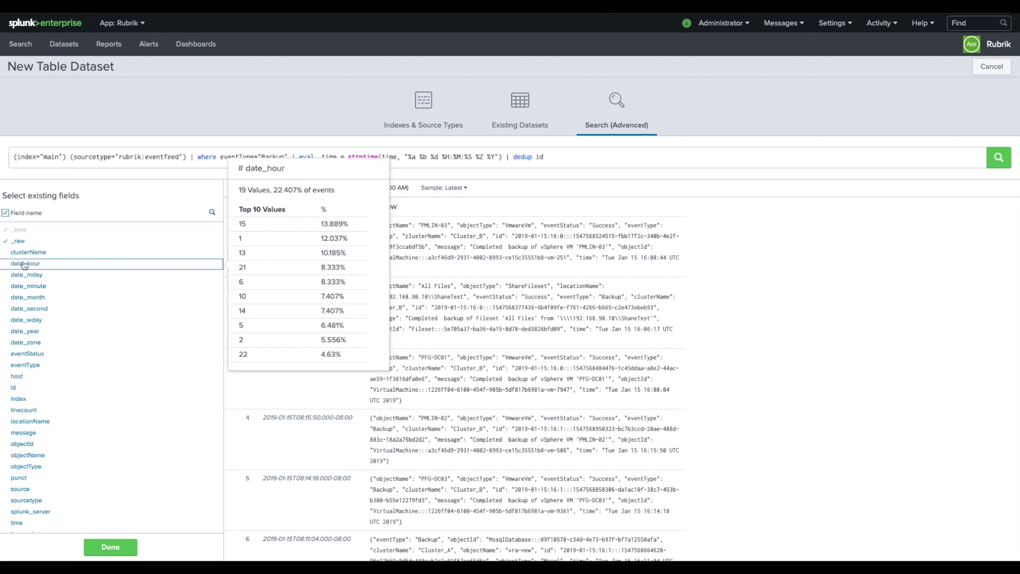
- Add clusterName, eventStatus, locationName, message, objectName and objectType columns, remove _raw, and finish
mouse_move(25, 256)
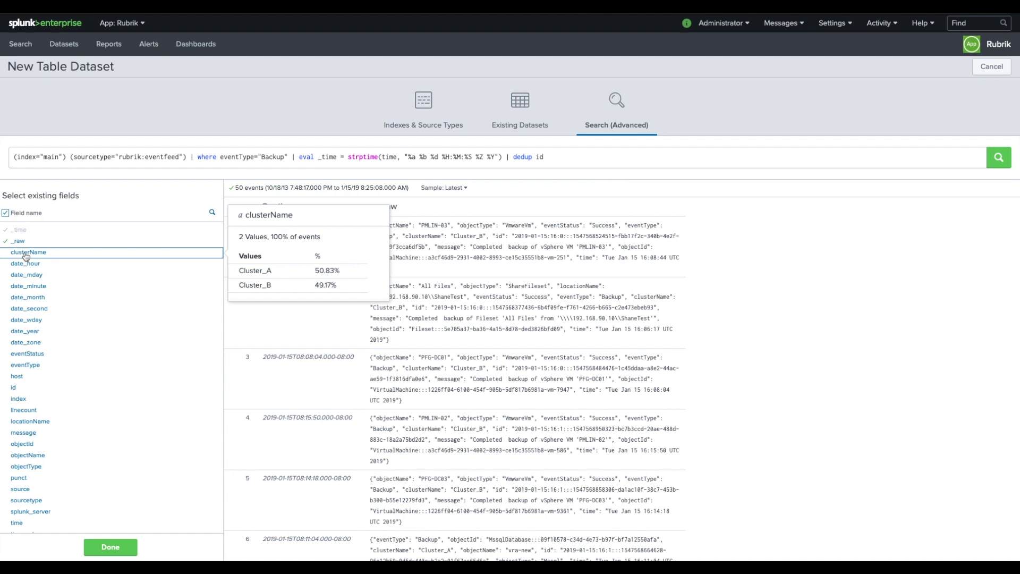
left_click(26, 256)
left_click(25, 355)
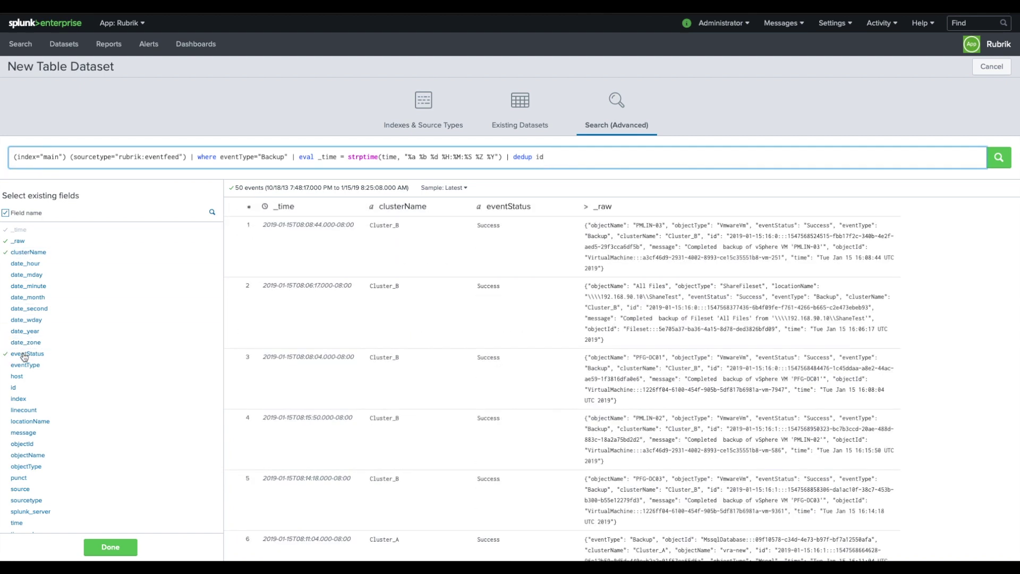
left_click(28, 423)
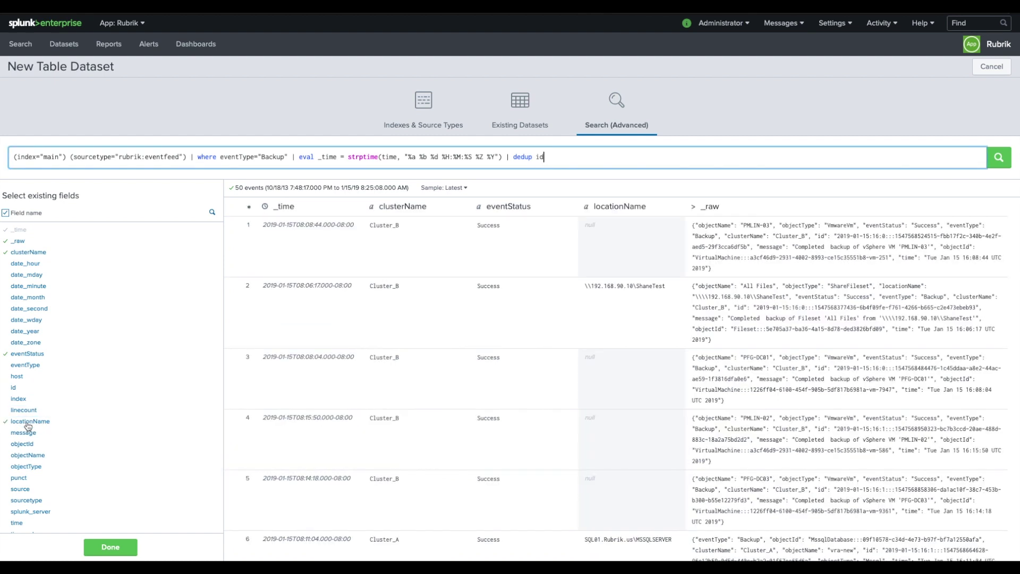
left_click(27, 434)
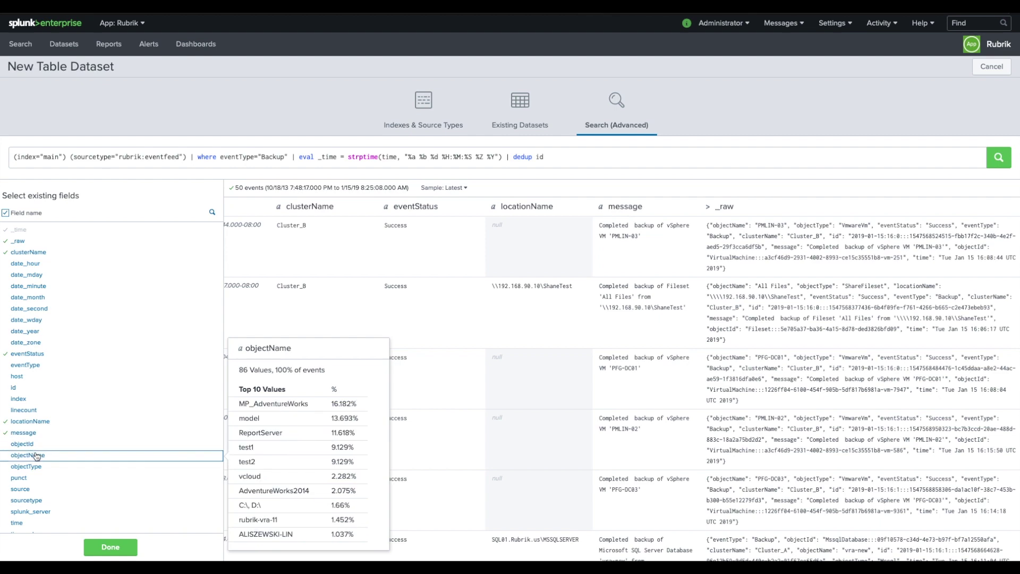
left_click(30, 456)
left_click(33, 464)
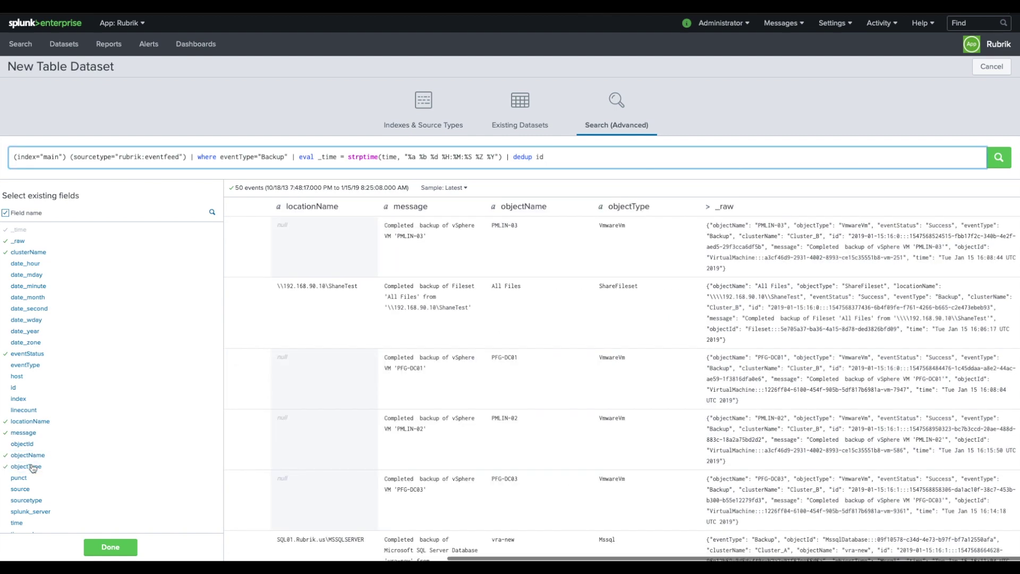
mouse_move(43, 308)
mouse_move(18, 254)
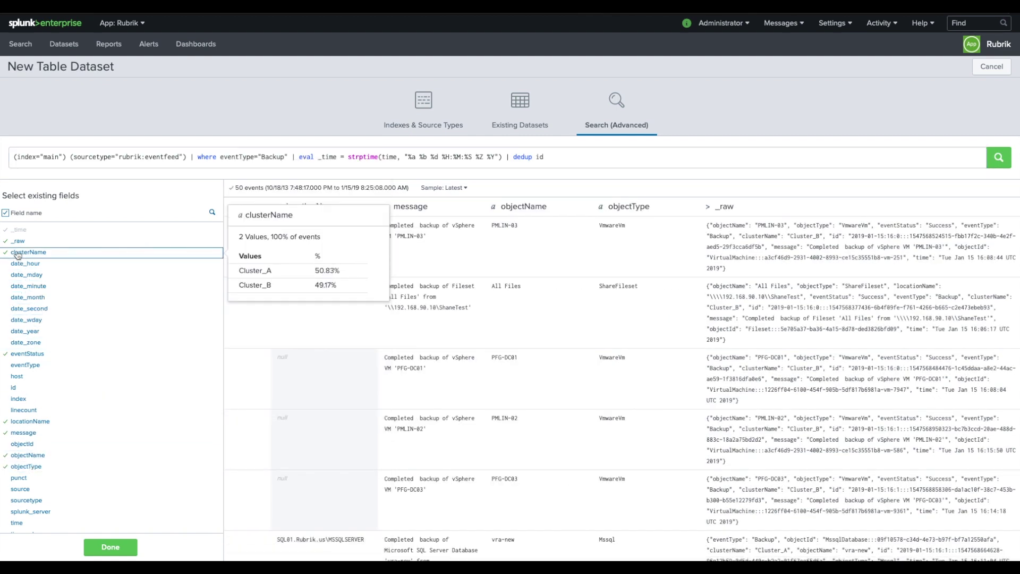
left_click(17, 243)
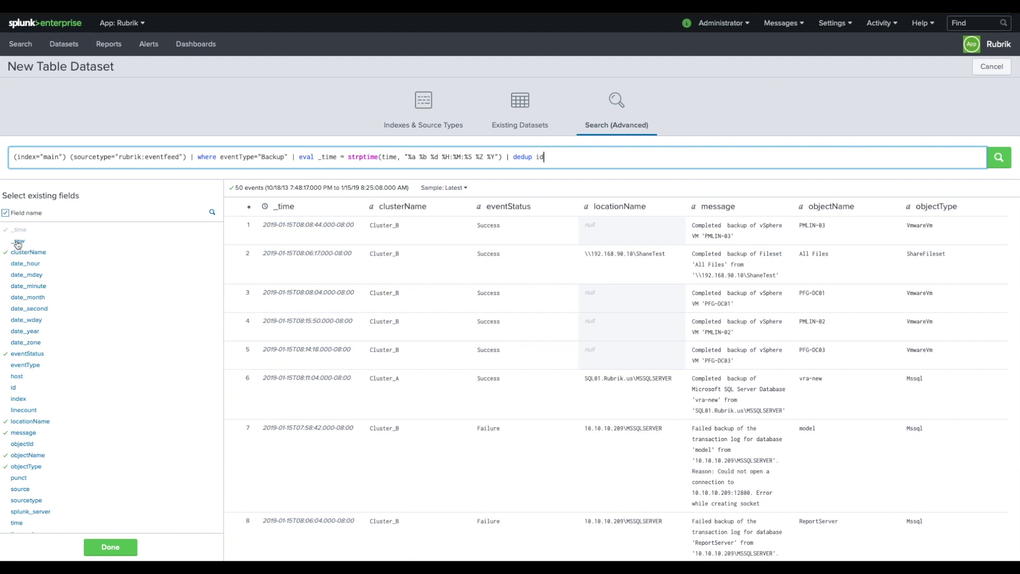
left_click(115, 548)
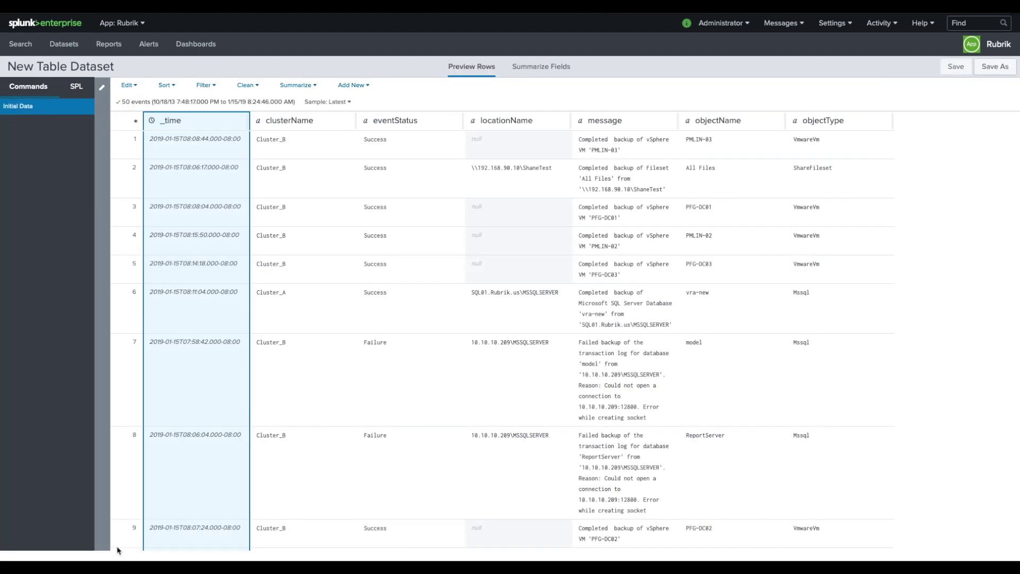
- Save the table as 'Rubrik - Backup Job Events' with ID rubrik_dataset_backup_job_events
left_click(987, 68)
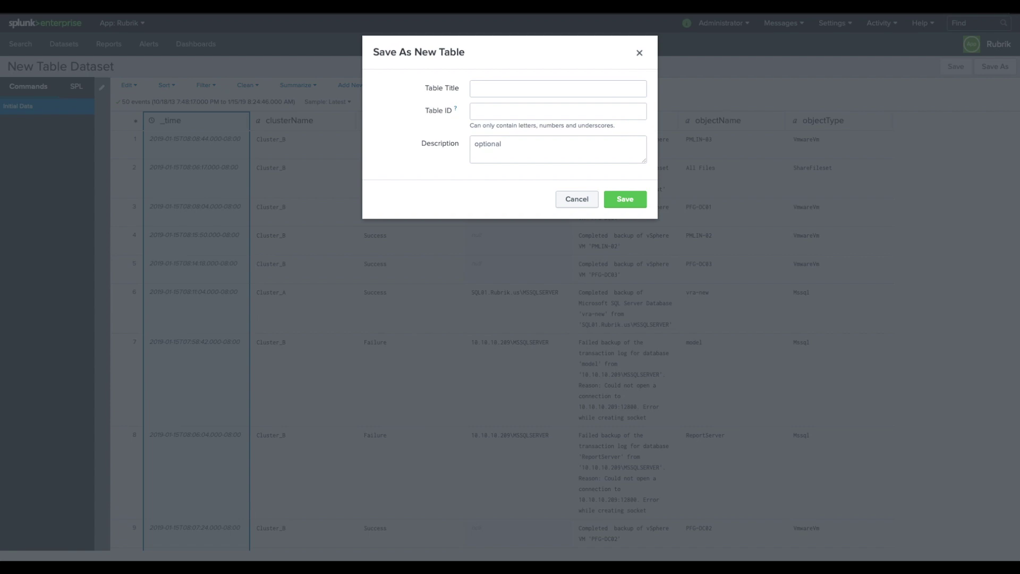
left_click(521, 89)
type("Rubrik - Backup Job Events")
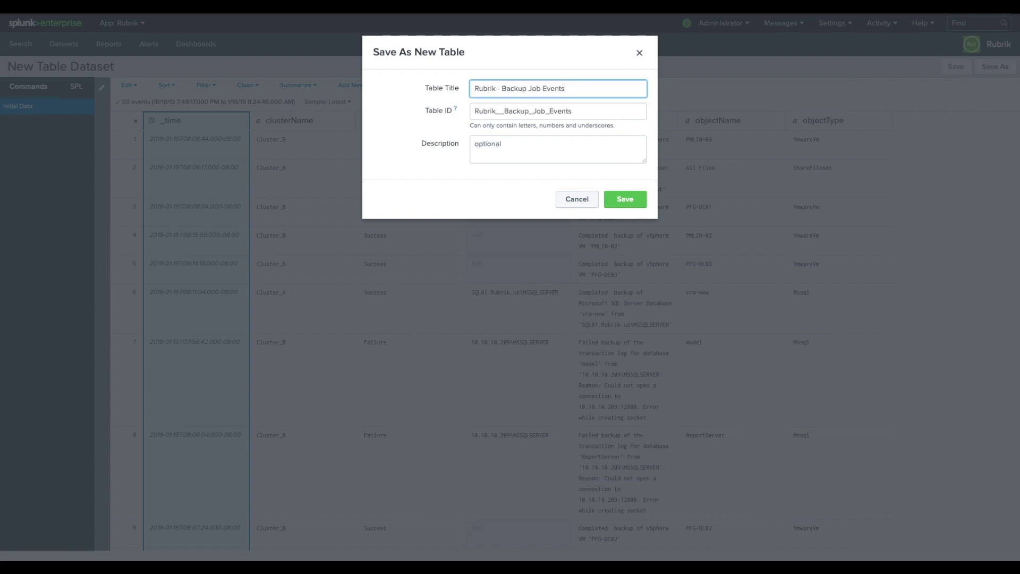
key("Tab")
type("rubrik_dataset_backup_job_events")
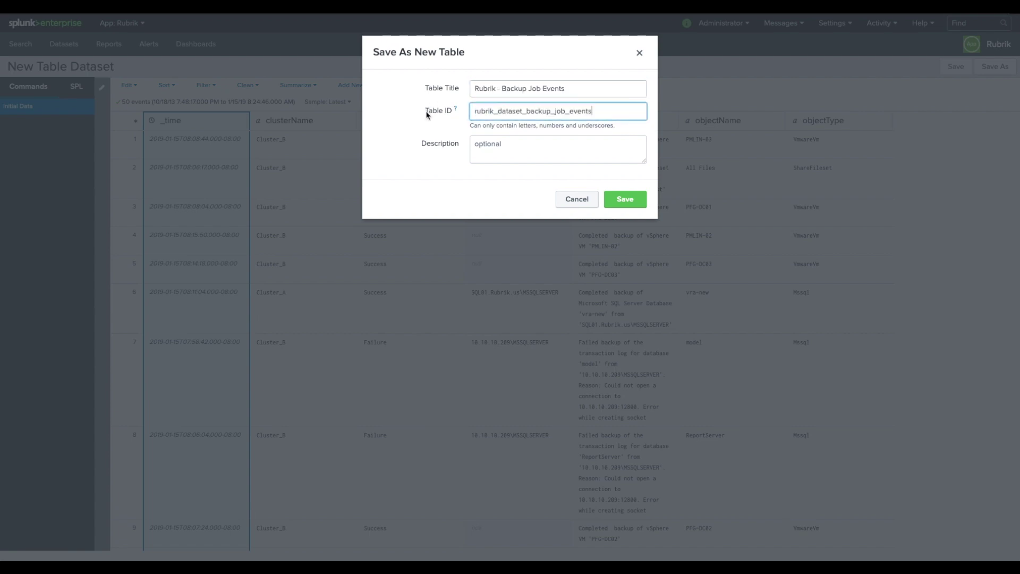
left_click(632, 200)
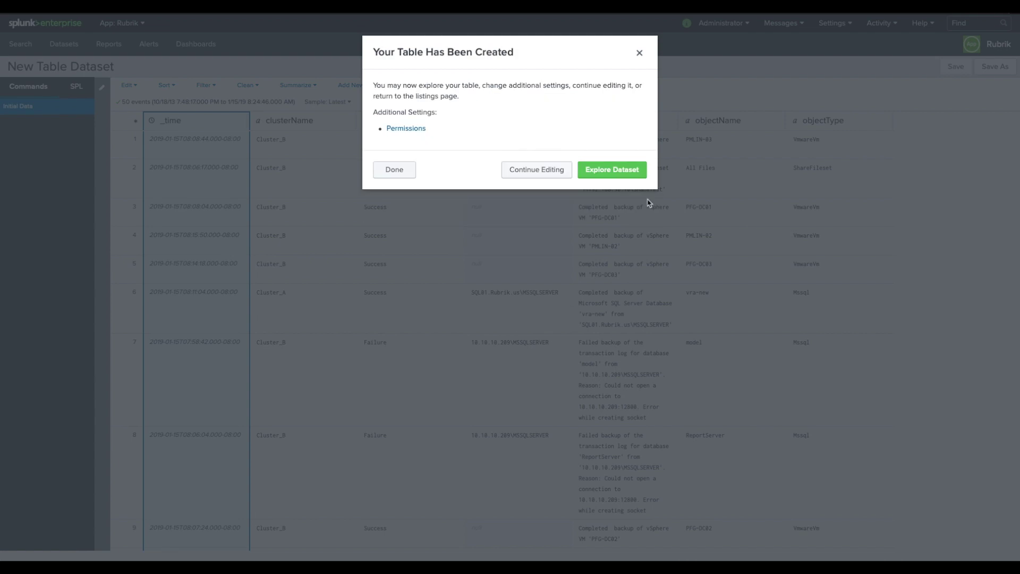
left_click(388, 170)
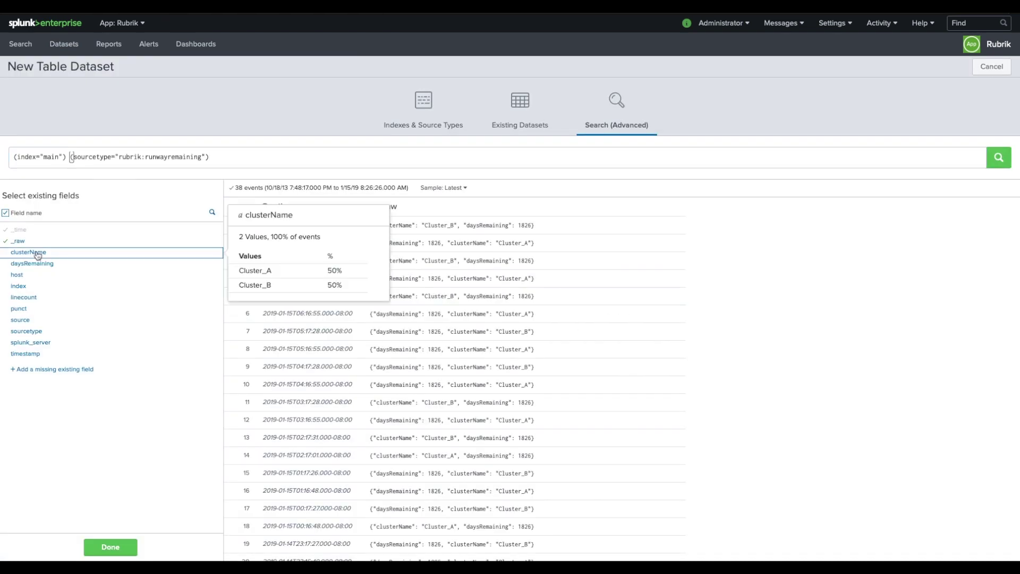
left_click(16, 244)
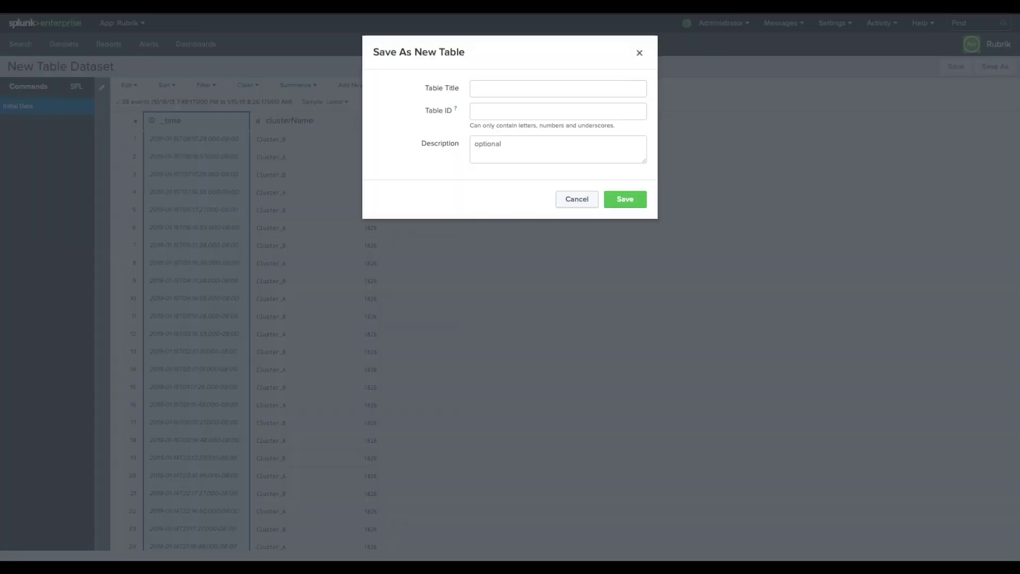
- Save the 'Rubrik - Runway Monitoring' table (ID rubrik_datasets_runway_monitoring) and the 'Rubrik - Security Audit Events' table
type("Rubrik - Runway Monitoring")
key("Tab")
type("rubrik_datasets_runway_monitoring")
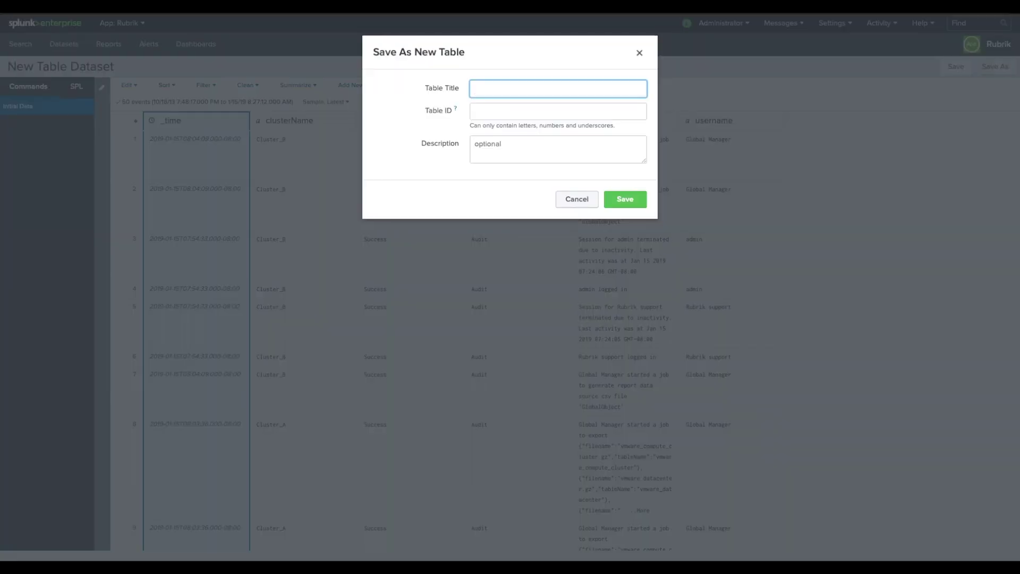
type("Rubrik - Security Audit Events")
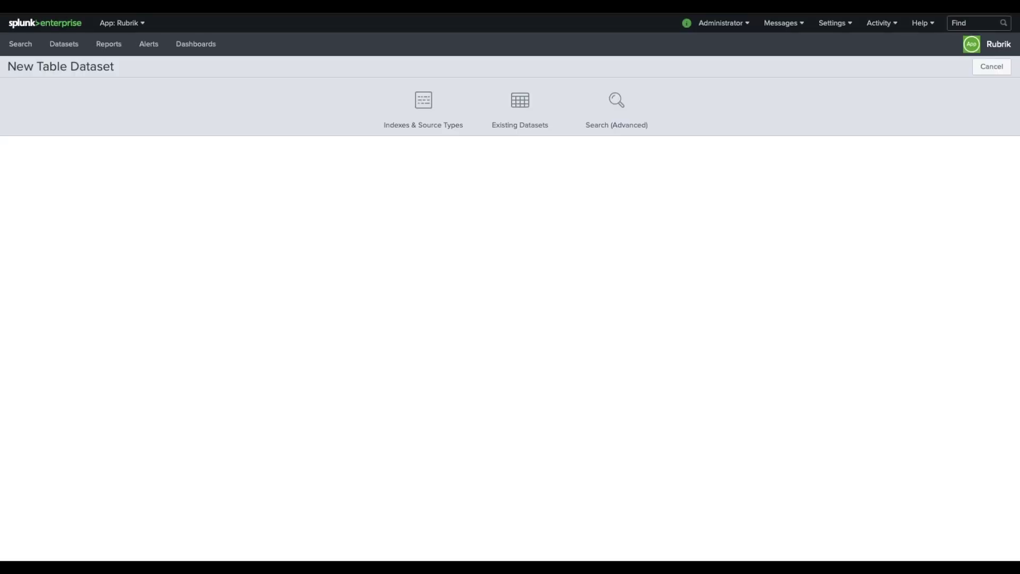
left_click(617, 112)
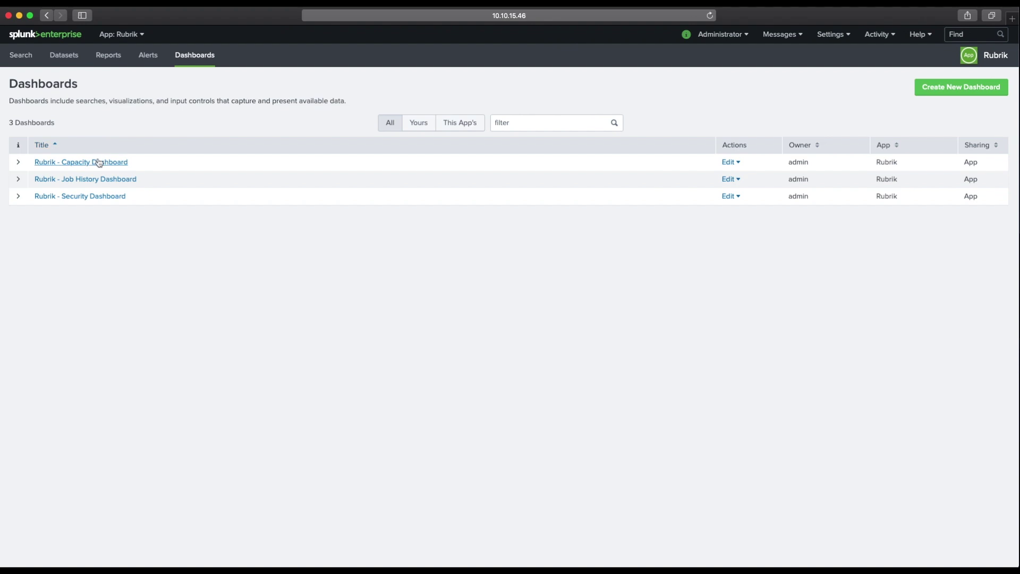
- On the Rubrik - Capacity Dashboard, set Cluster Name to Cluster_B to show 95.5% capacity available
left_click(99, 162)
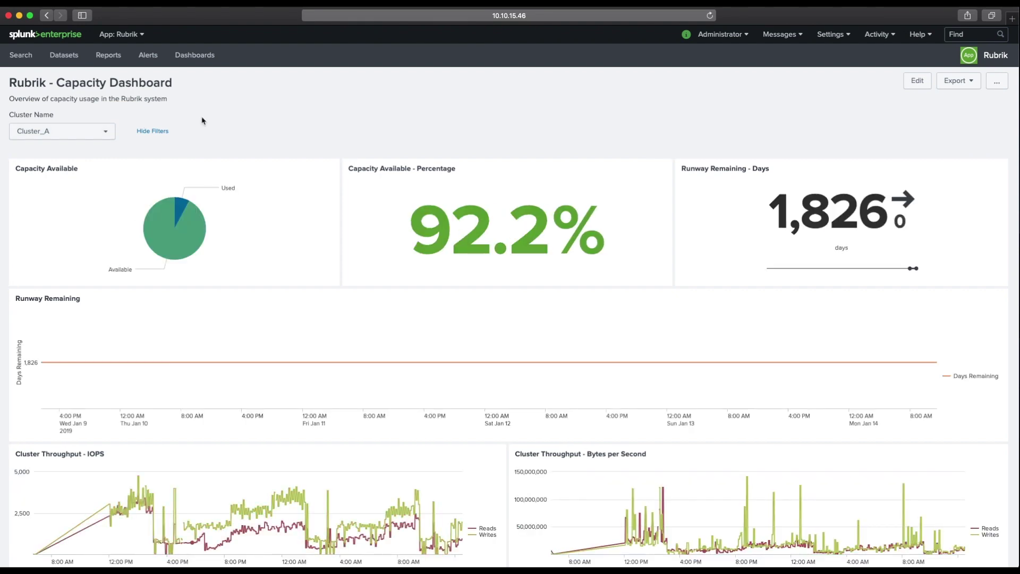
scroll(217, 192, "down", 2)
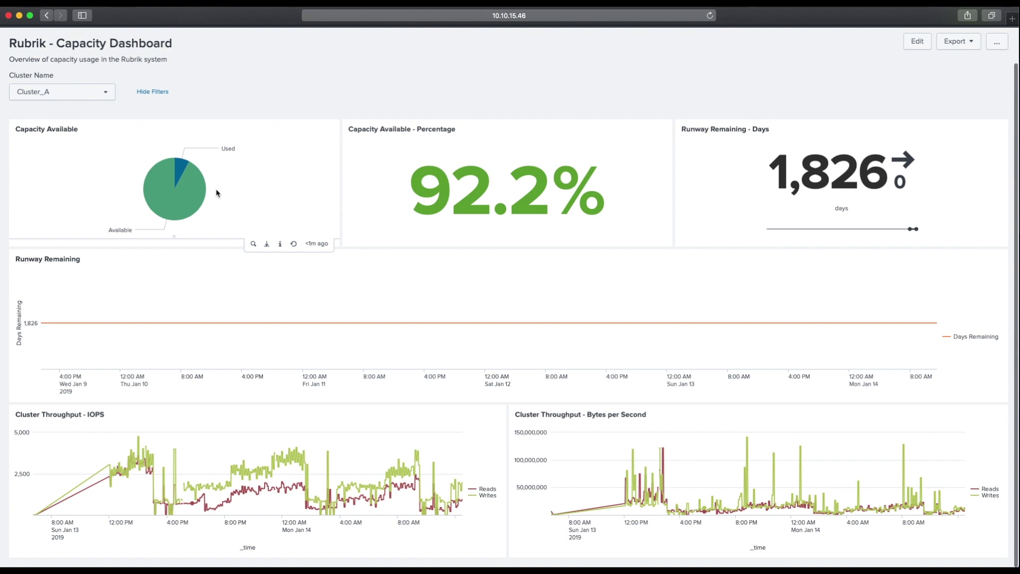
scroll(230, 238, "up", 2)
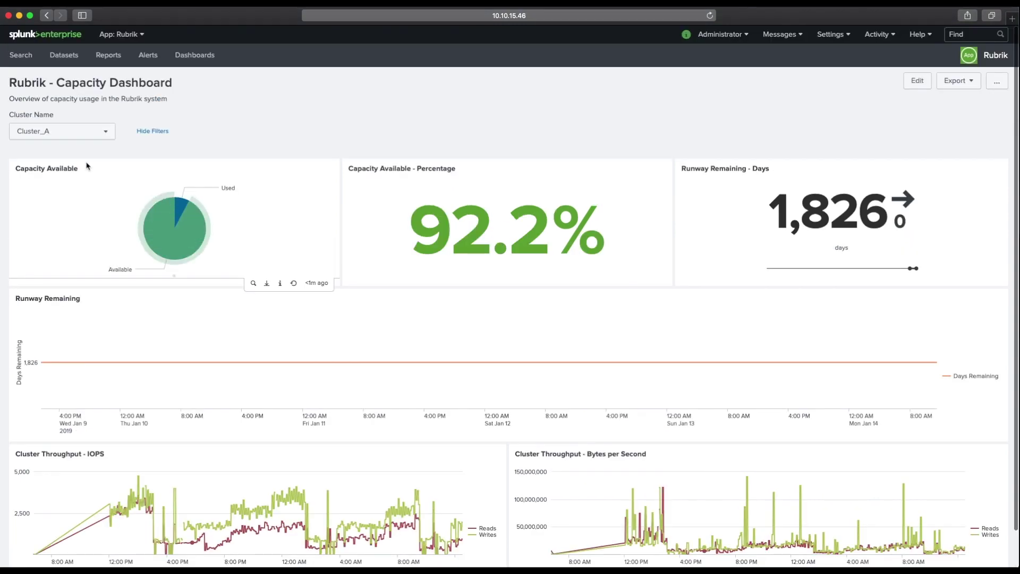
left_click(85, 131)
left_click(74, 155)
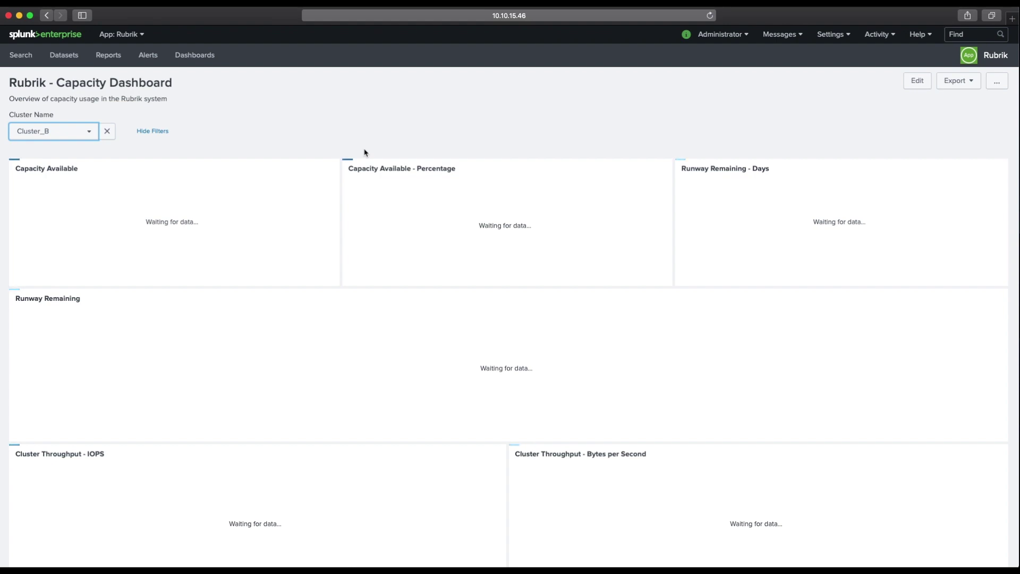
scroll(364, 152, "down", 2)
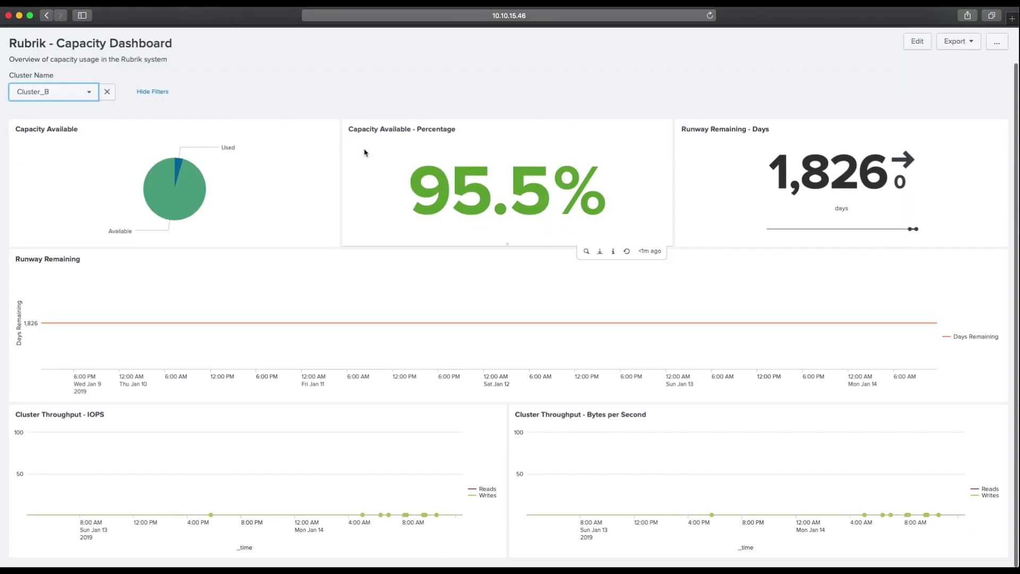